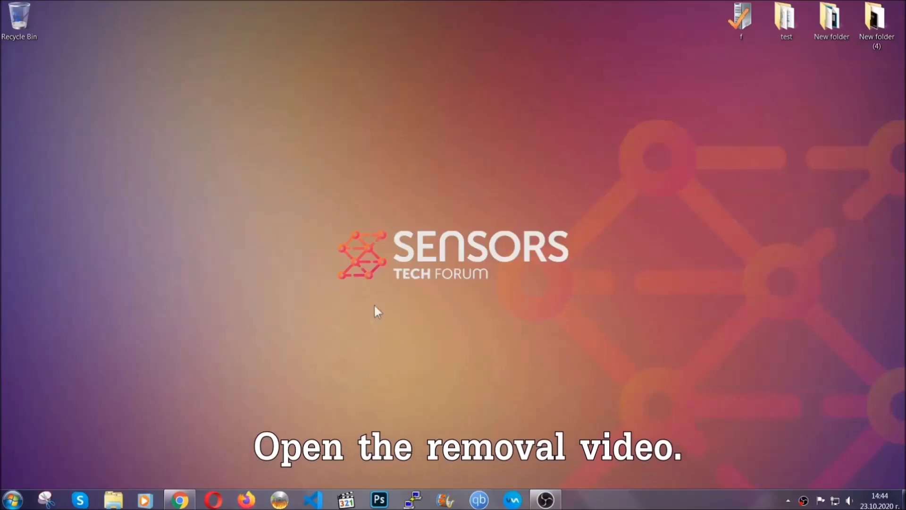
Follow the video-description link to the SensorsTechForum instructions and launch the downloaded SpyHunter-Installer.exe.
{"action": "left_click", "coordinate": [180, 500]}
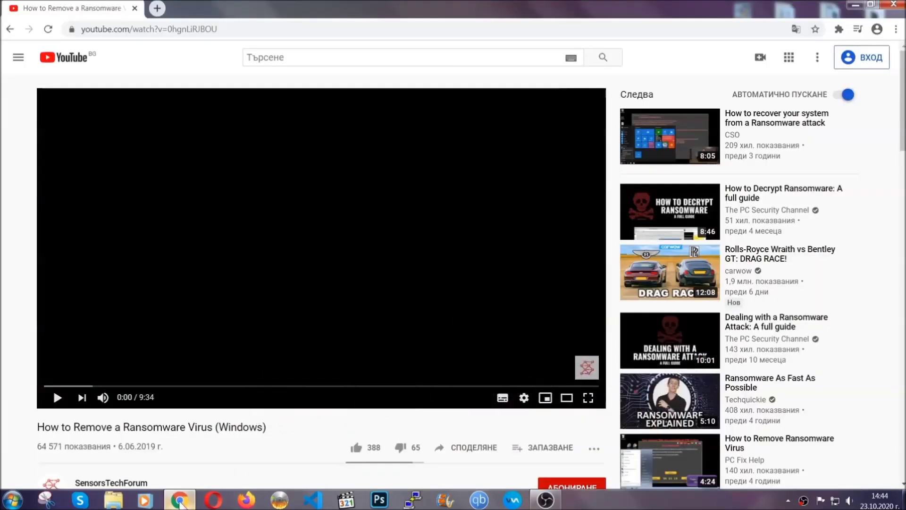
{"action": "scroll", "coordinate": [167, 385], "scroll_direction": "down", "scroll_amount": 4}
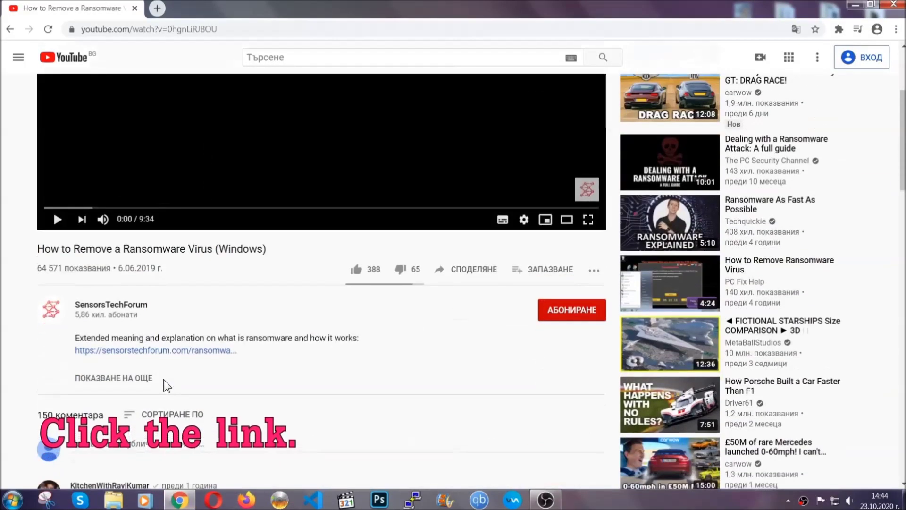
{"action": "left_click", "coordinate": [180, 351]}
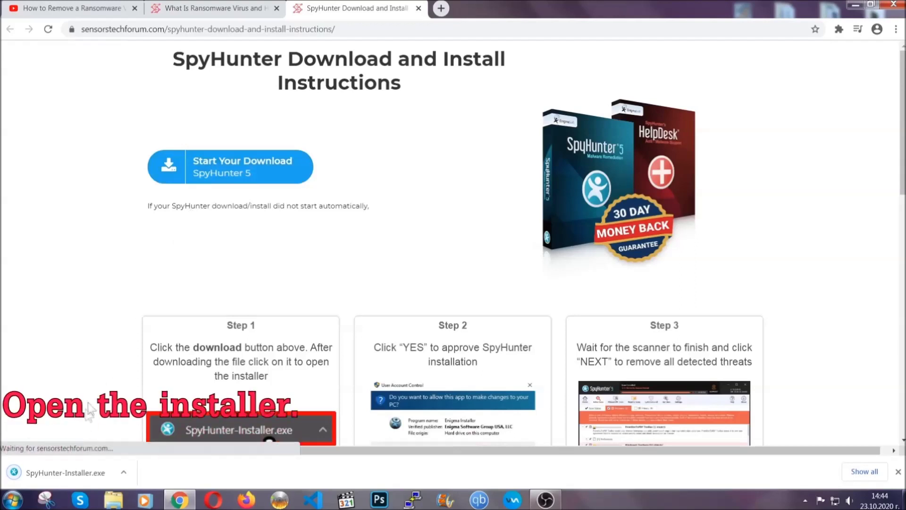
{"action": "left_click", "coordinate": [64, 471]}
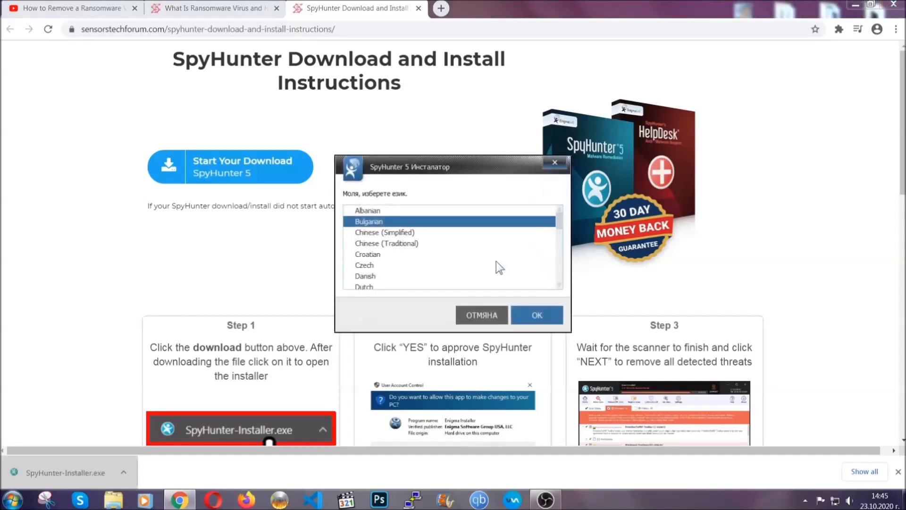
Choose English, accept the EULA and privacy policy, and complete the SpyHunter 5 installation.
{"action": "scroll", "coordinate": [472, 262], "scroll_direction": "down", "scroll_amount": 1}
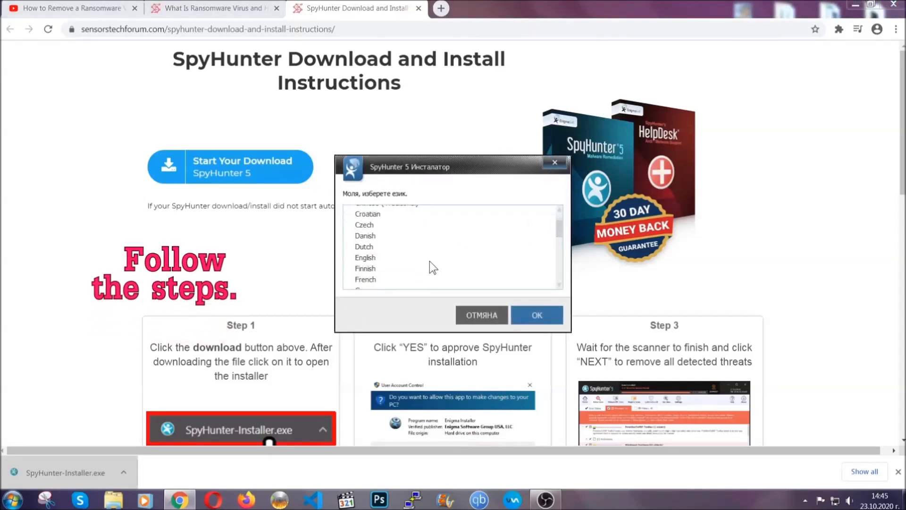
{"action": "left_click", "coordinate": [426, 259]}
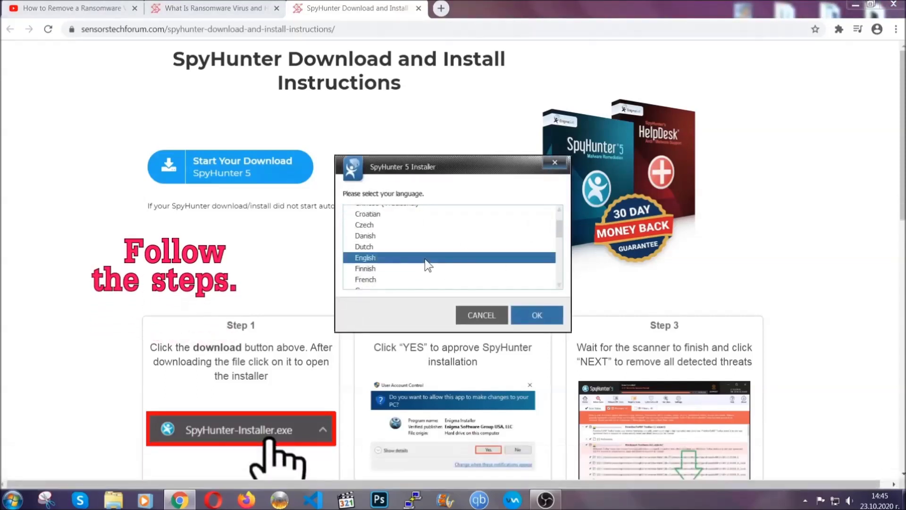
{"action": "left_click", "coordinate": [529, 314]}
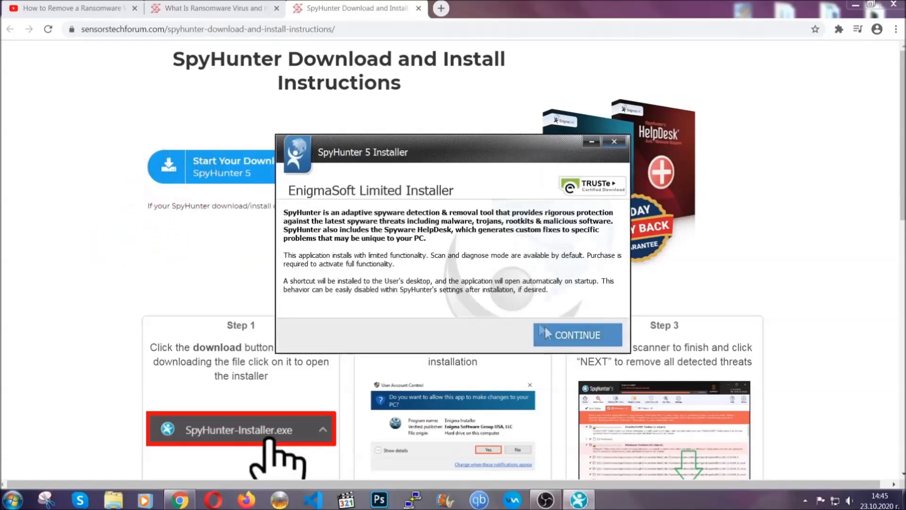
{"action": "left_click", "coordinate": [546, 332]}
{"action": "left_click", "coordinate": [520, 306]}
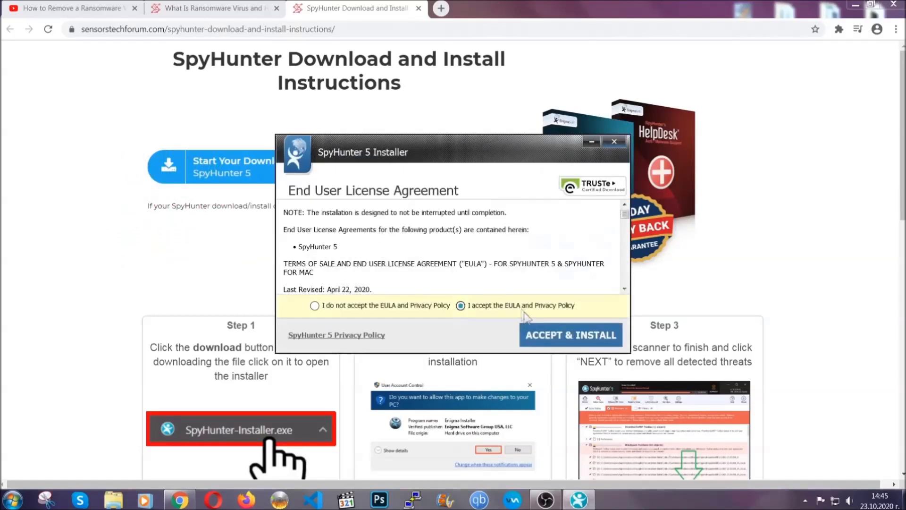
{"action": "left_click", "coordinate": [541, 335]}
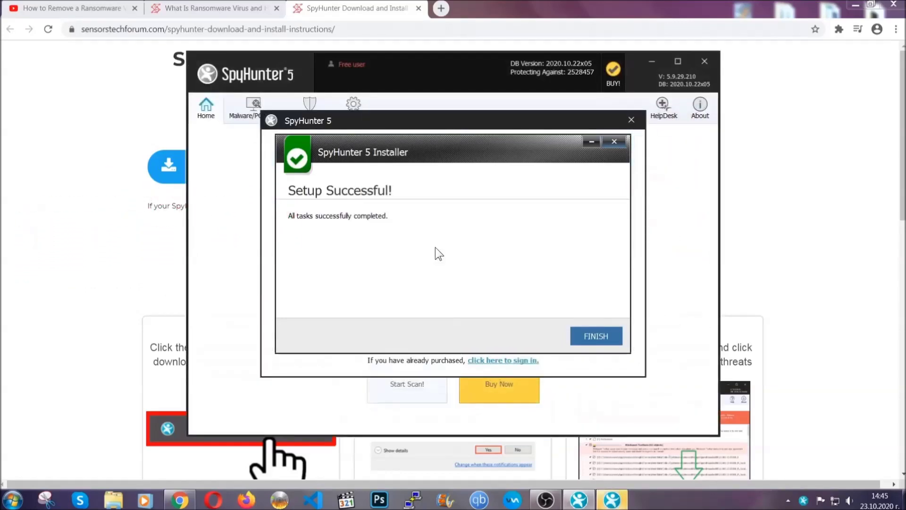
{"action": "left_click", "coordinate": [580, 338]}
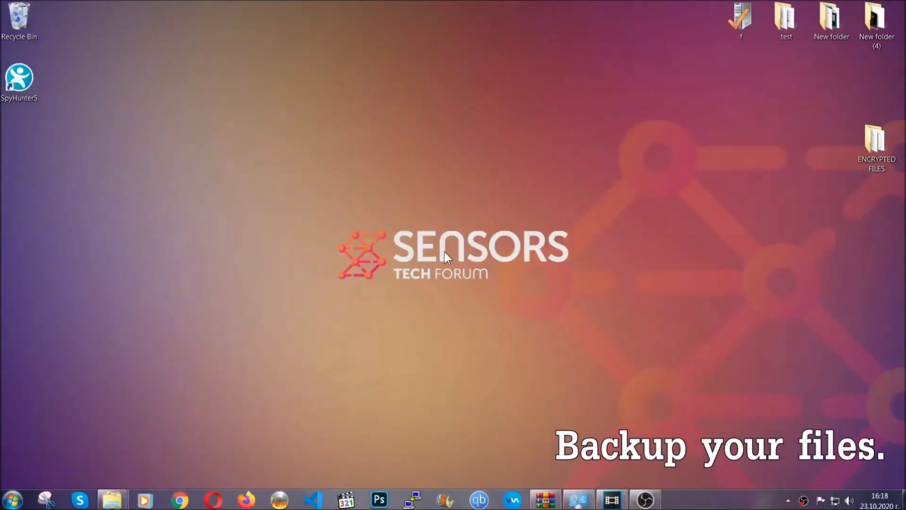
Select and copy the six encrypted .efji files in the ENCRYPTED FILES folder.
{"action": "double_click", "coordinate": [870, 145]}
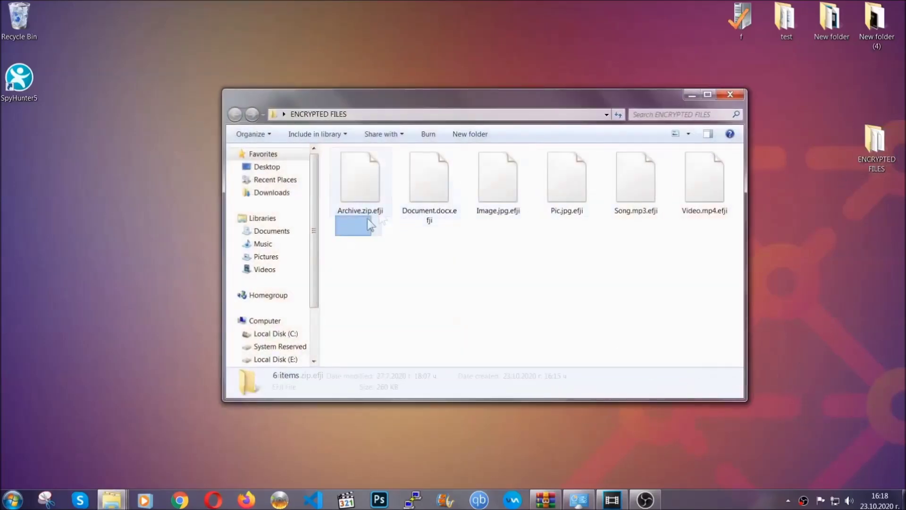
{"action": "left_click_drag", "start_coordinate": [368, 218], "coordinate": [709, 168]}
{"action": "right_click", "coordinate": [709, 168]}
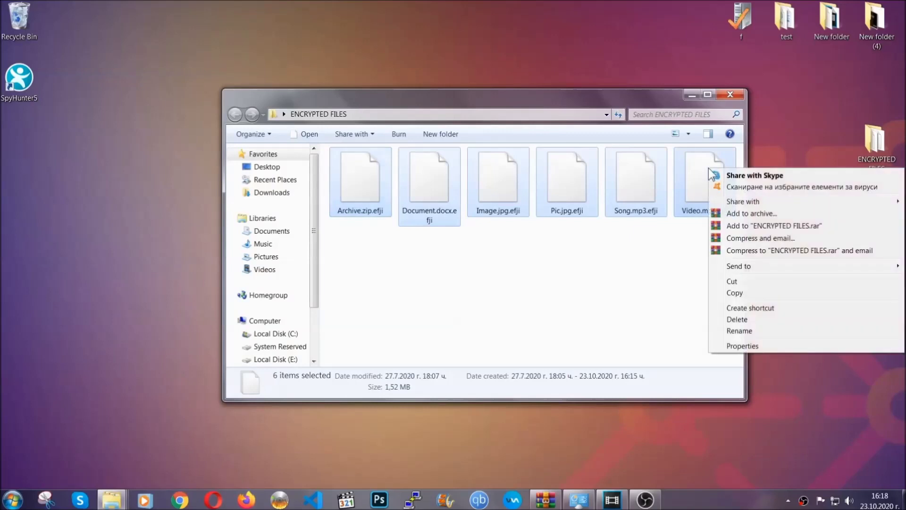
{"action": "left_click", "coordinate": [733, 293]}
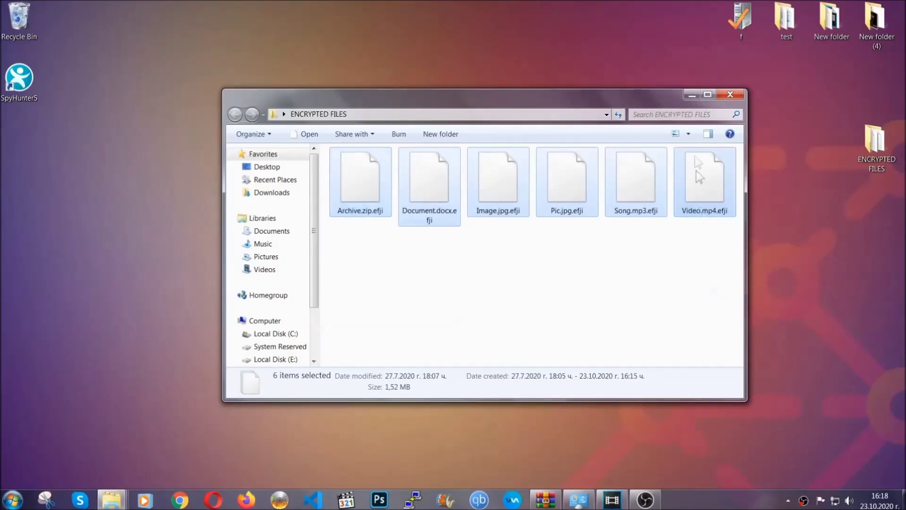
{"action": "left_click", "coordinate": [695, 95]}
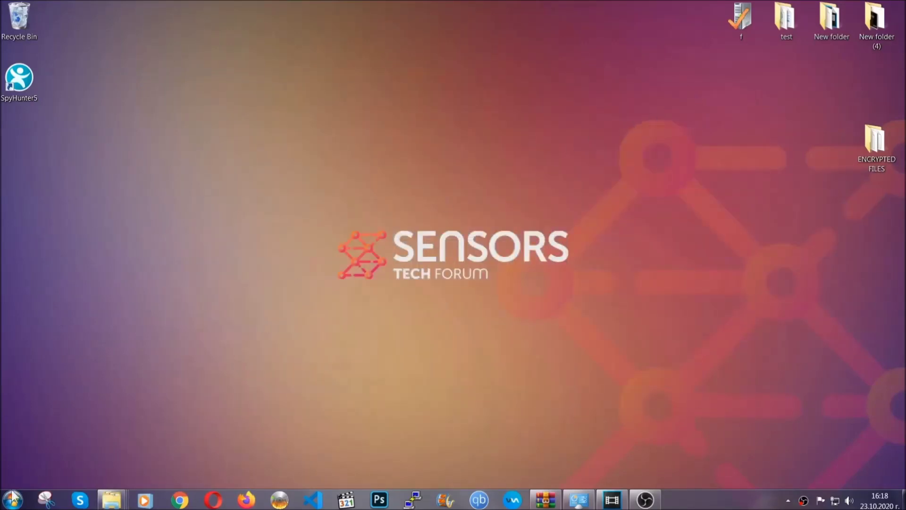
Paste the copied files onto FLASH DRIVE (H:) and close the drive window.
{"action": "left_click", "coordinate": [12, 499]}
{"action": "left_click", "coordinate": [172, 355]}
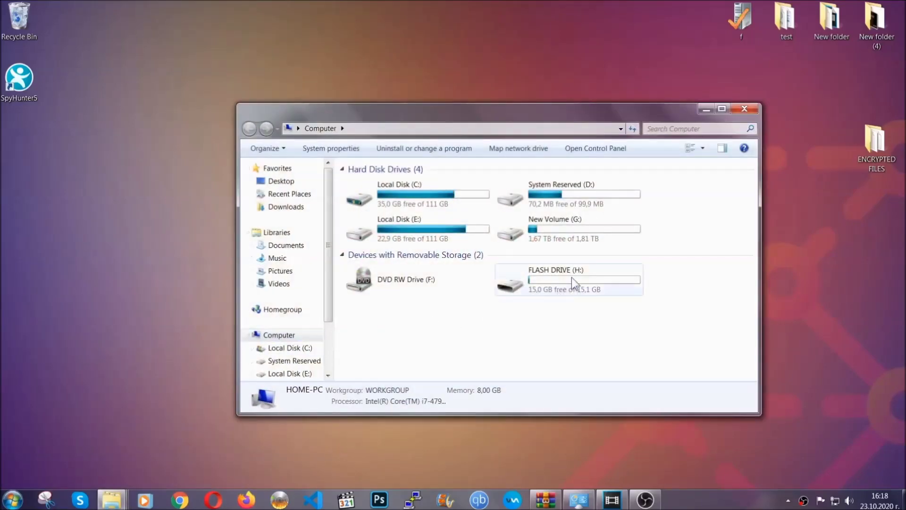
{"action": "double_click", "coordinate": [571, 276]}
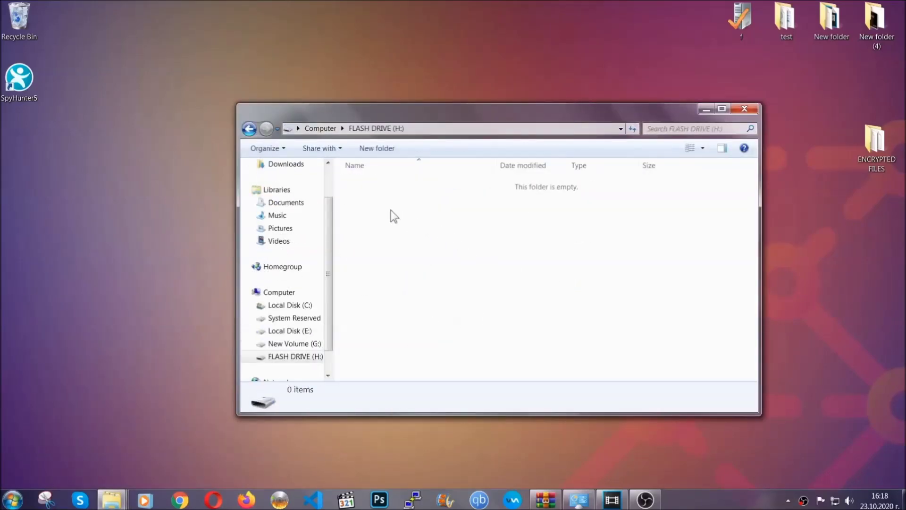
{"action": "right_click", "coordinate": [391, 210]}
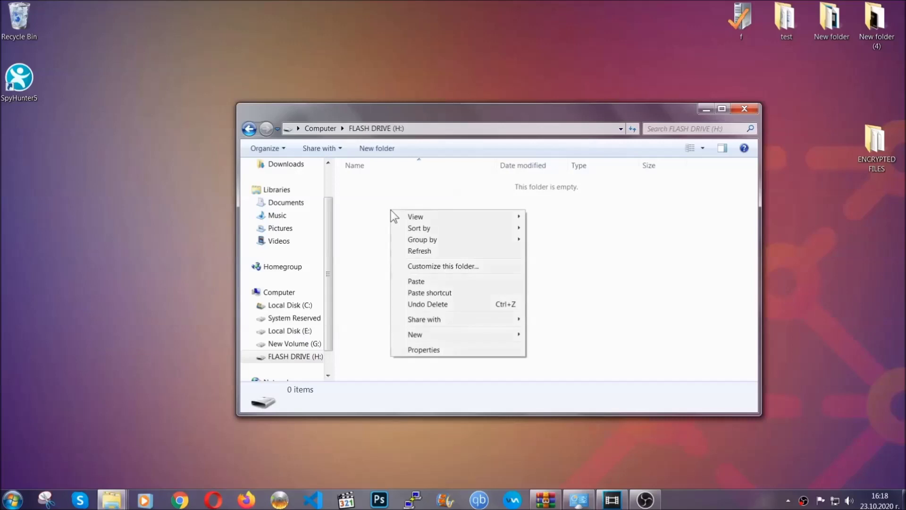
{"action": "left_click", "coordinate": [412, 282]}
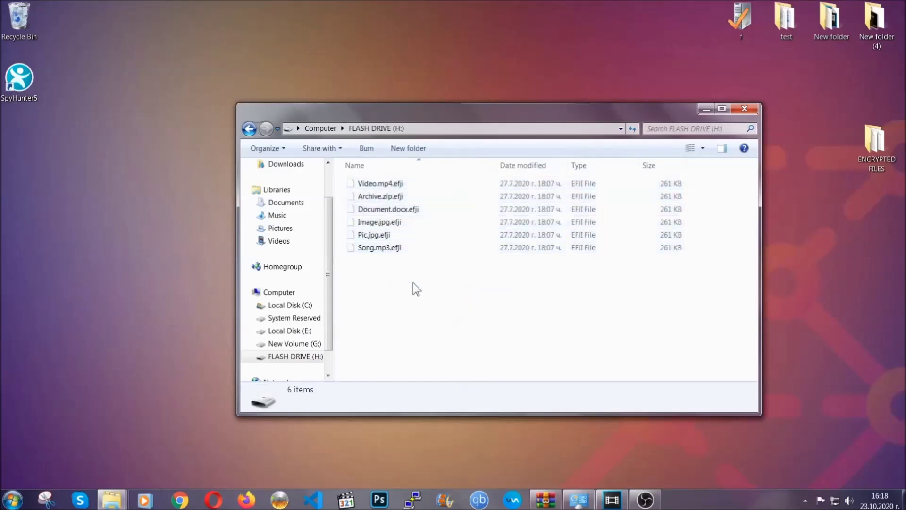
{"action": "left_click", "coordinate": [745, 111]}
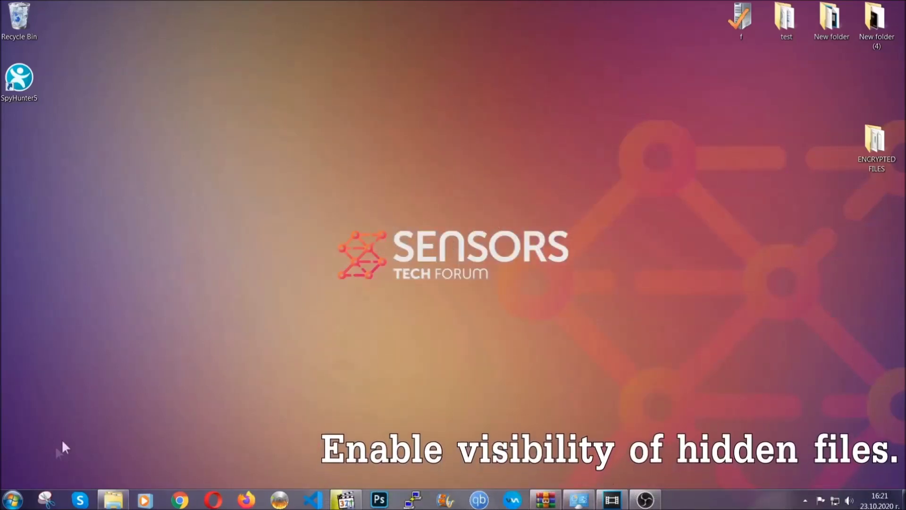
Find the 'hidden files and folders' setting via Start search and apply 'Show hidden files, folders, and drives'.
{"action": "left_click", "coordinate": [12, 500]}
{"action": "left_click", "coordinate": [36, 476]}
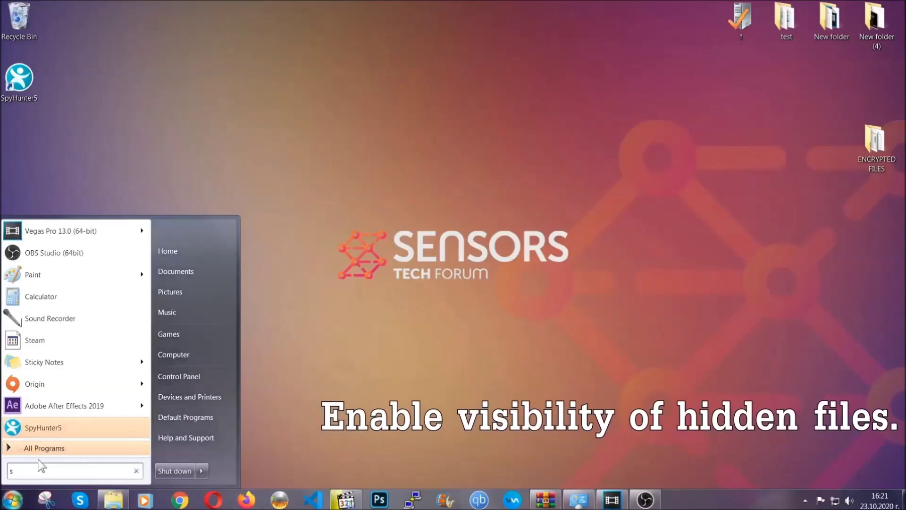
{"action": "type", "text": "showh"}
{"action": "key", "text": "BackSpace"}
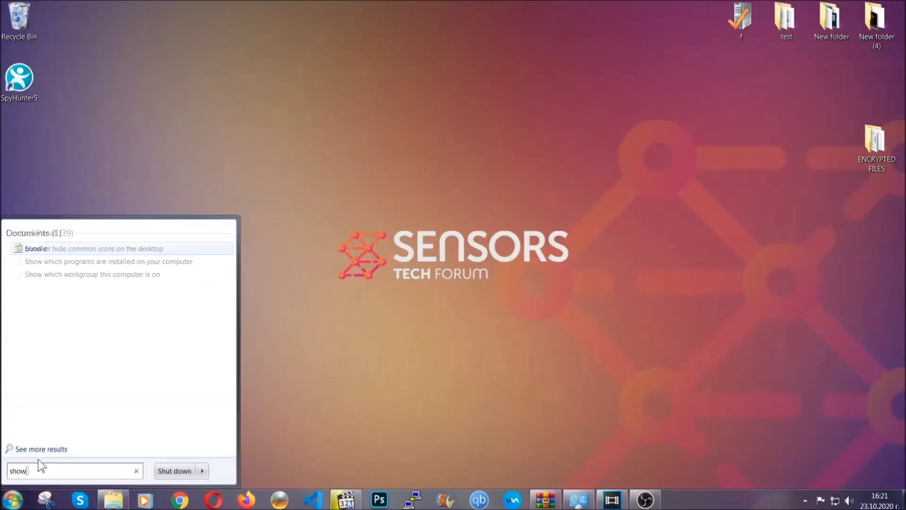
{"action": "type", "text": " hidden files "}
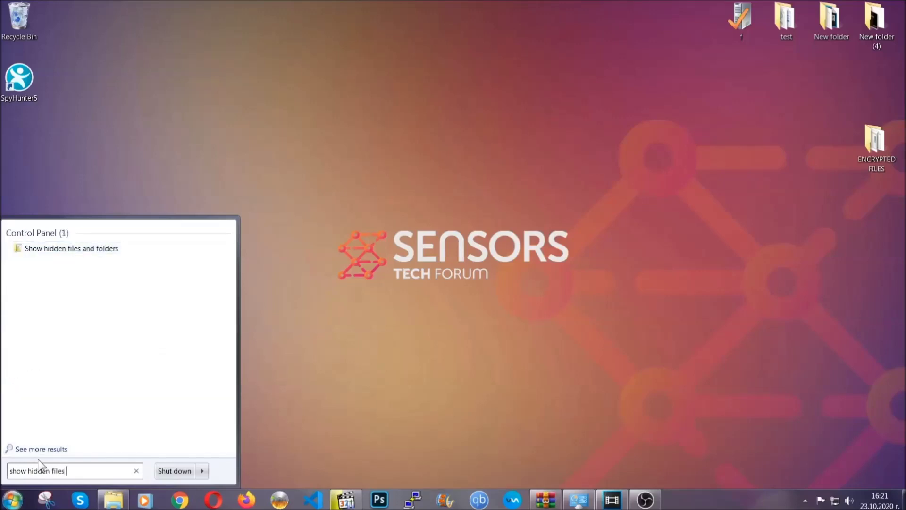
{"action": "type", "text": "and folders"}
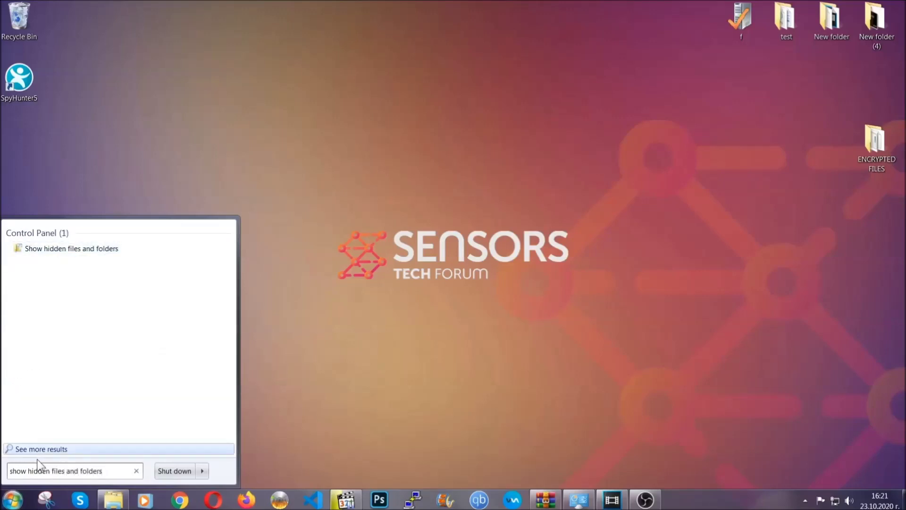
{"action": "left_click", "coordinate": [107, 251]}
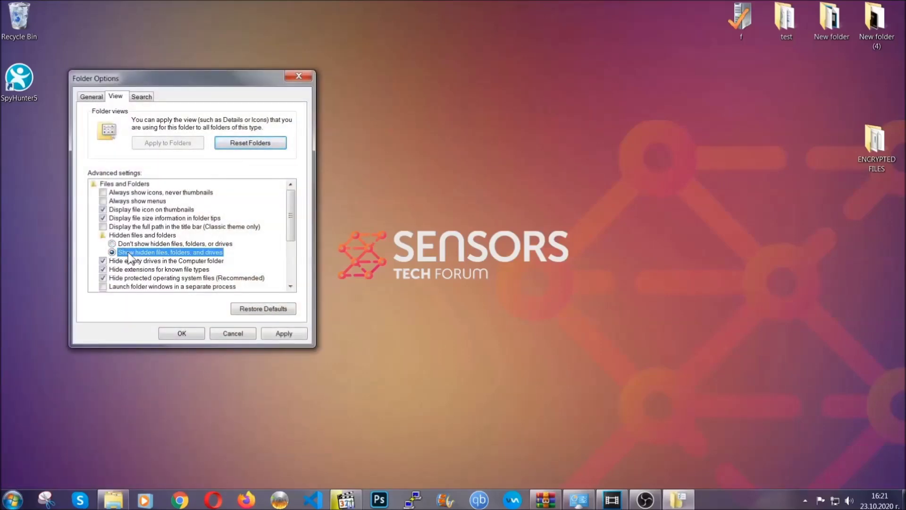
{"action": "left_click", "coordinate": [281, 336]}
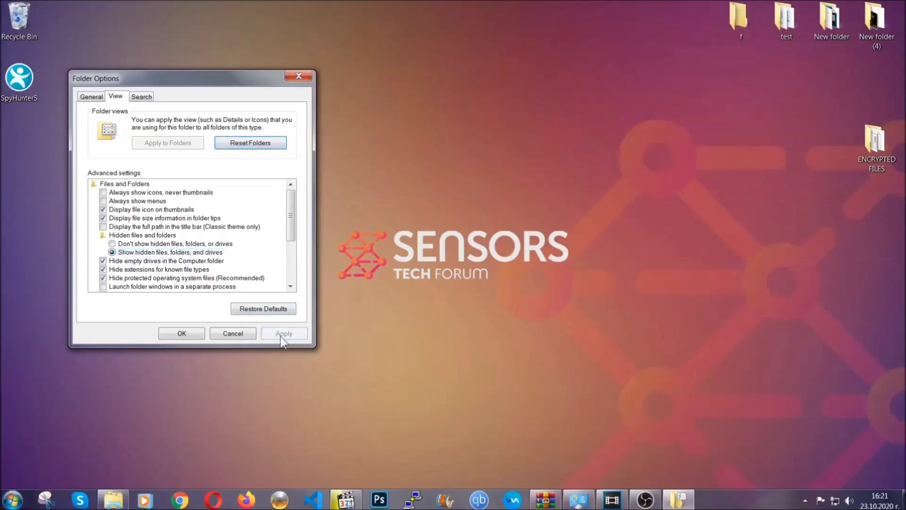
{"action": "left_click", "coordinate": [177, 334]}
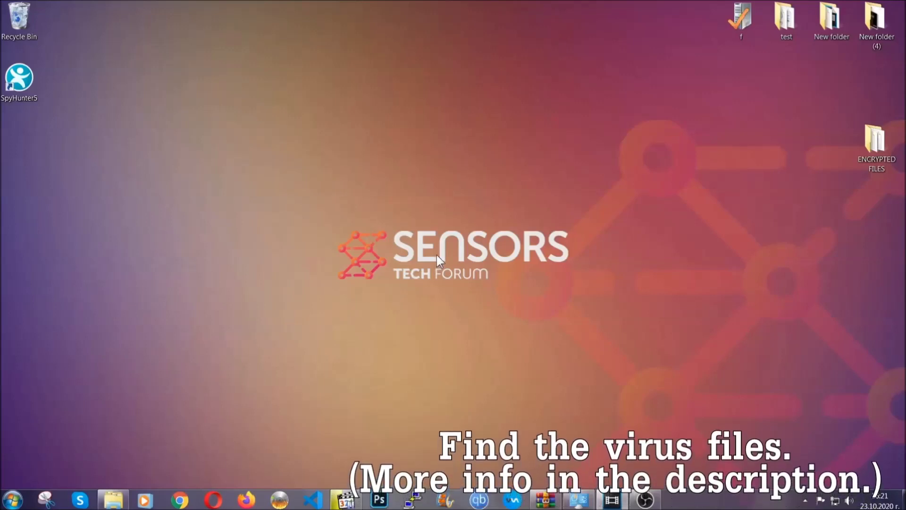
Search Computer for 'extension:exe Example Vir' to locate the virus program.
{"action": "left_click", "coordinate": [13, 499]}
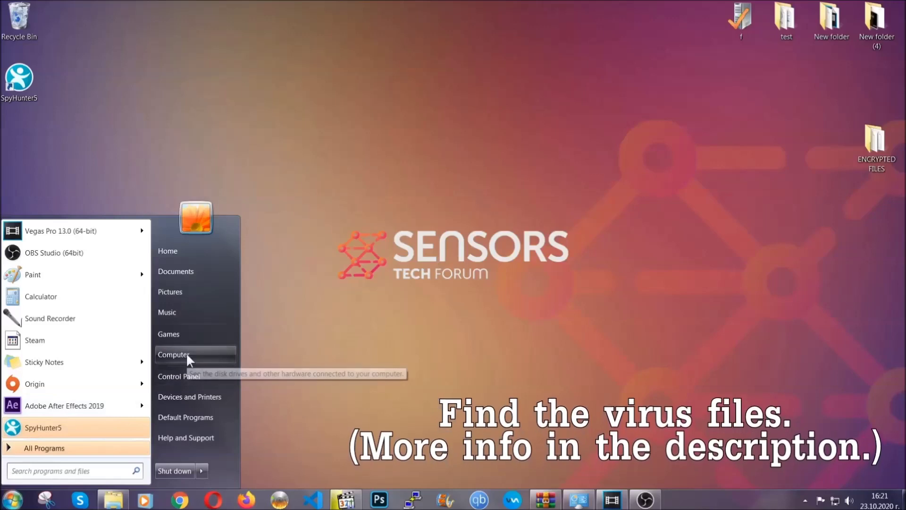
{"action": "left_click", "coordinate": [186, 354]}
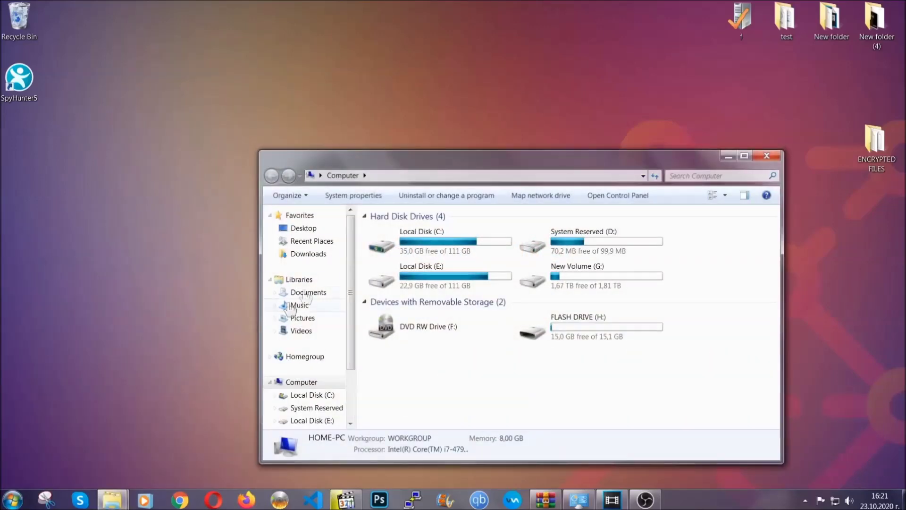
{"action": "left_click_drag", "start_coordinate": [493, 165], "coordinate": [434, 125]}
{"action": "type", "text": "files"}
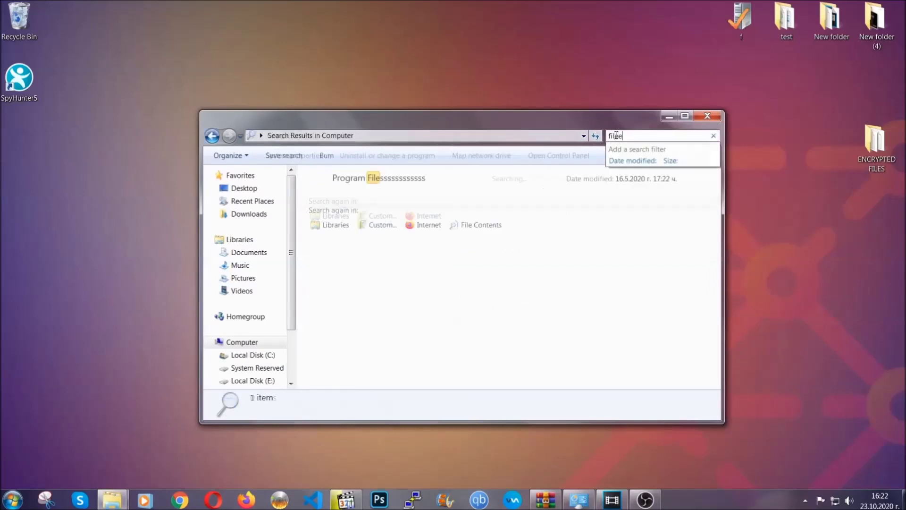
{"action": "type", "text": "extension"}
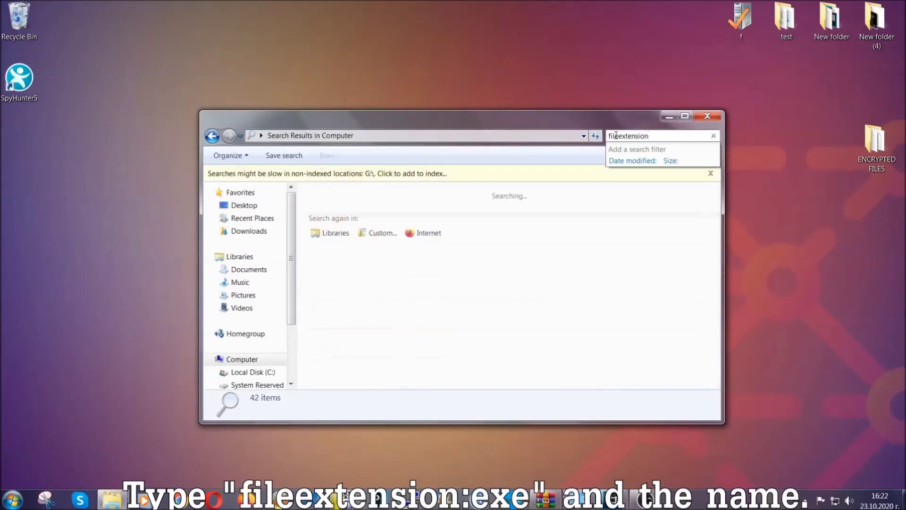
{"action": "type", "text": ":exe "}
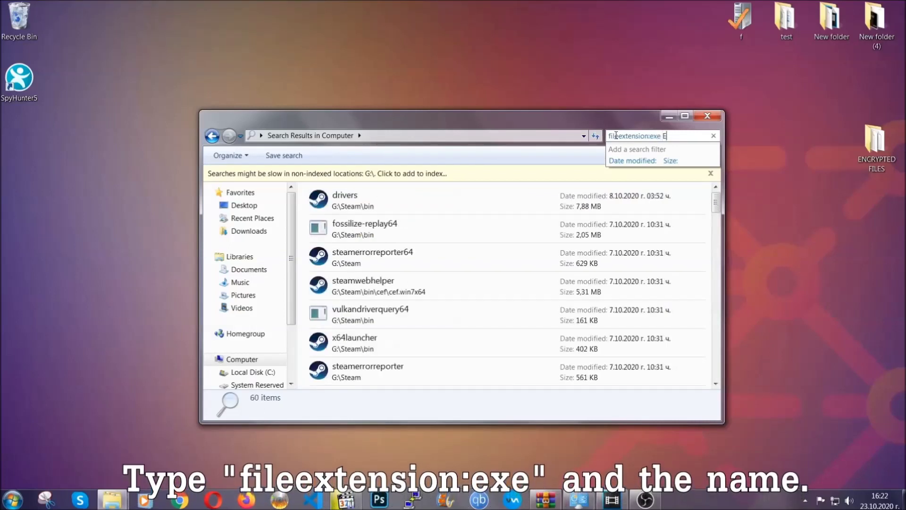
{"action": "type", "text": "Exampl"}
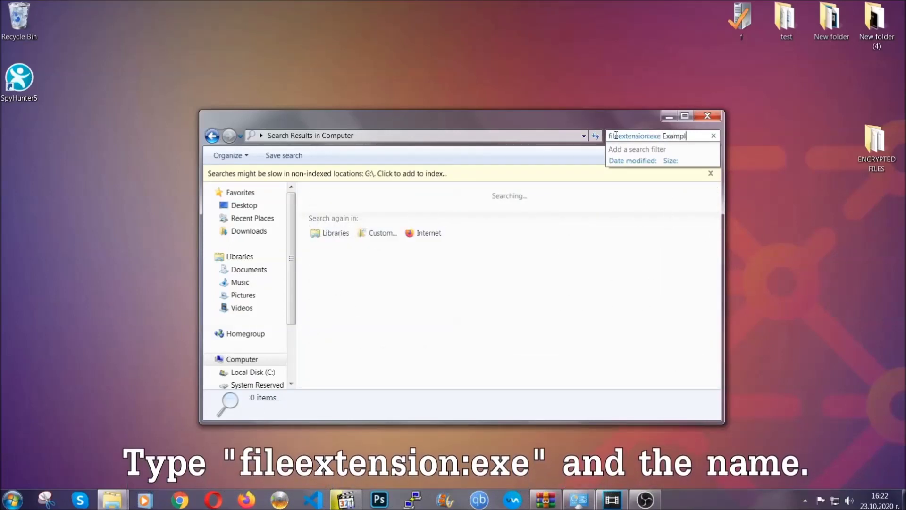
{"action": "type", "text": "e Virus Name"}
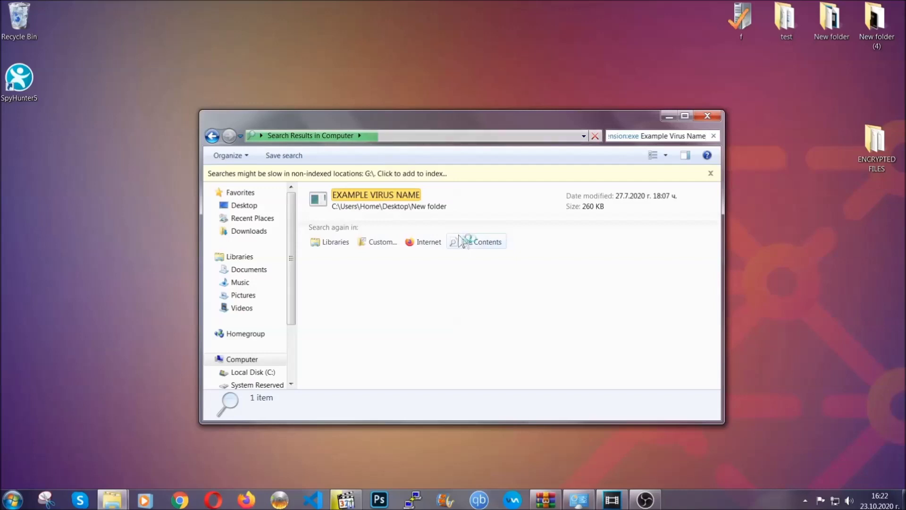
Delete the EXAMPLE VIRUS NAME file to the Recycle Bin and close the search window.
{"action": "left_click", "coordinate": [396, 192]}
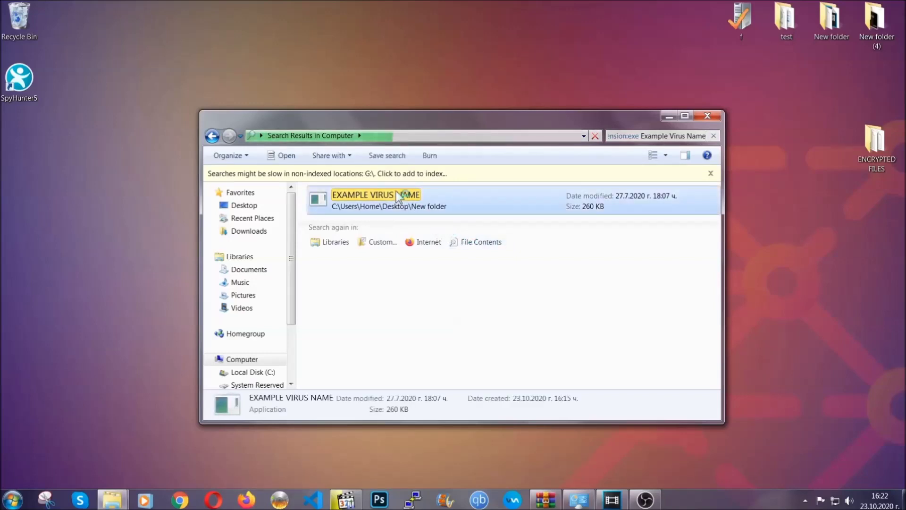
{"action": "right_click", "coordinate": [398, 197]}
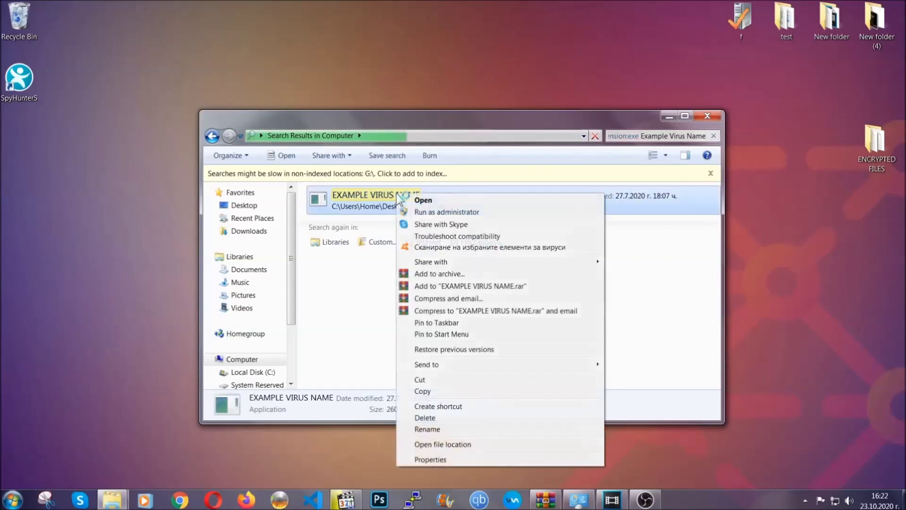
{"action": "left_click", "coordinate": [437, 417]}
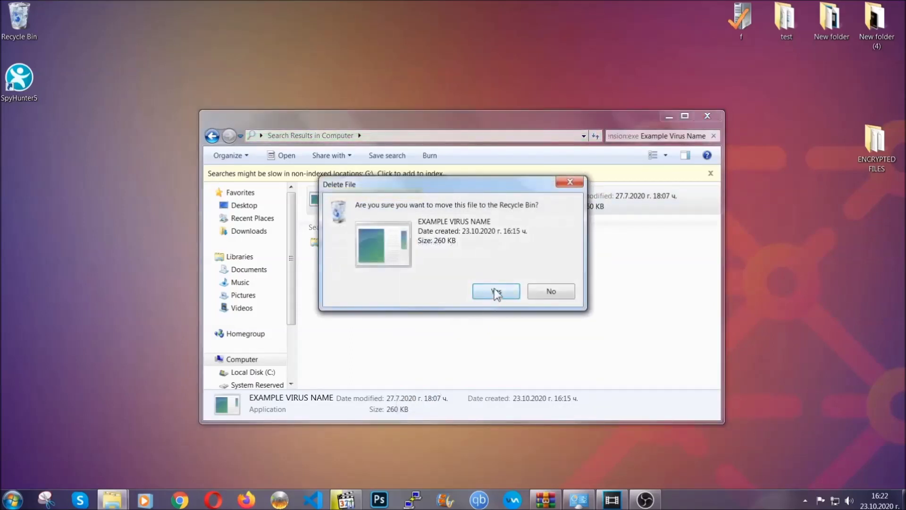
{"action": "left_click", "coordinate": [495, 293]}
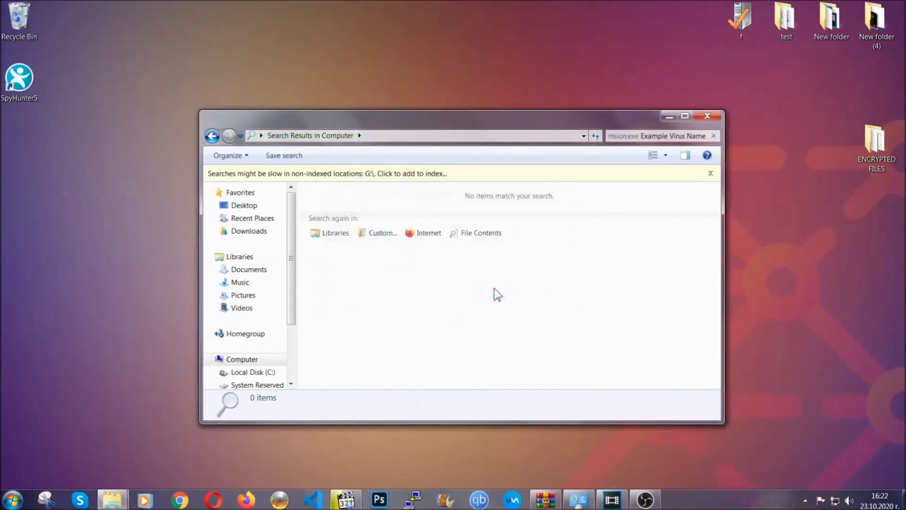
{"action": "left_click", "coordinate": [708, 116]}
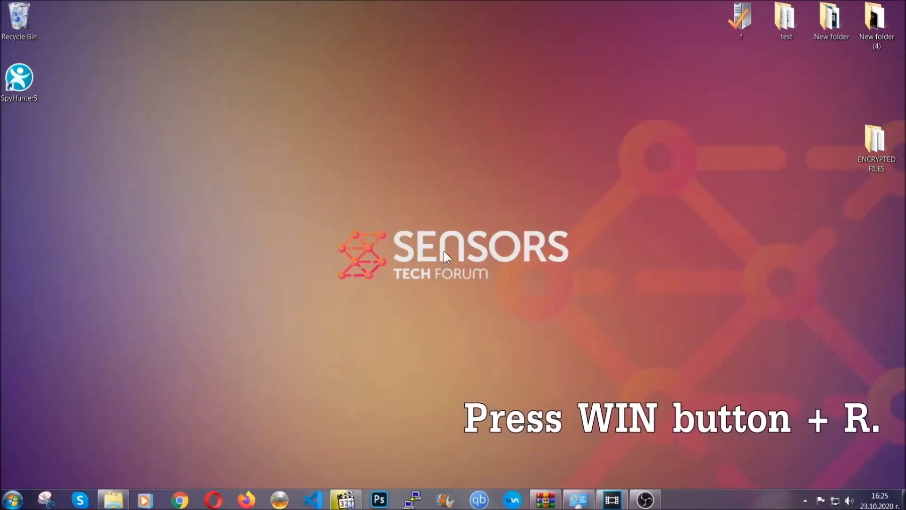
Replace the pre-filled cmd entry in the Run dialog with REGEDIT and launch it.
{"action": "key", "text": "super+r"}
{"action": "left_click", "coordinate": [98, 425]}
{"action": "left_click_drag", "start_coordinate": [86, 429], "coordinate": [11, 426]}
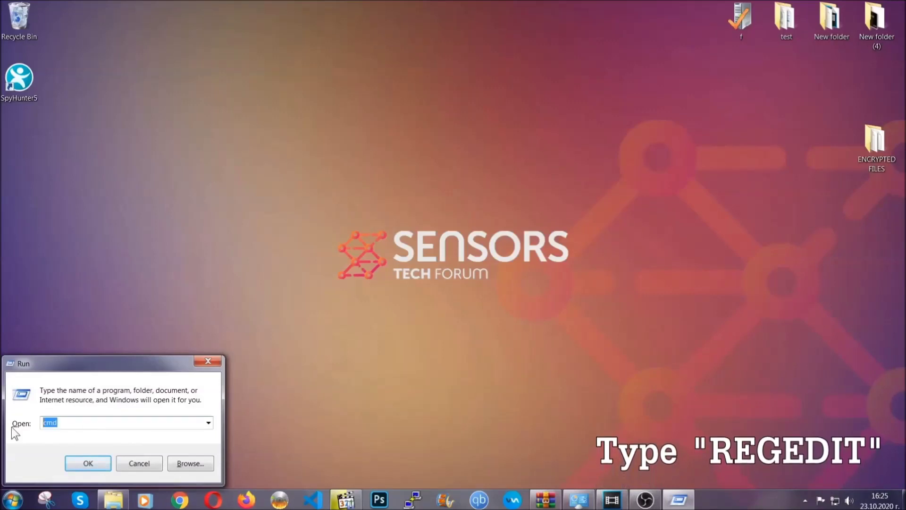
{"action": "type", "text": "RREGEDIT"}
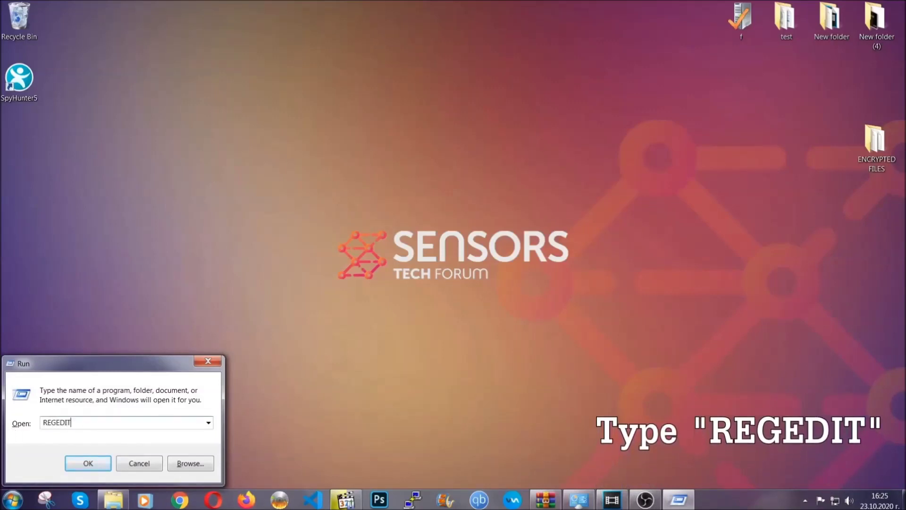
{"action": "left_click", "coordinate": [78, 462]}
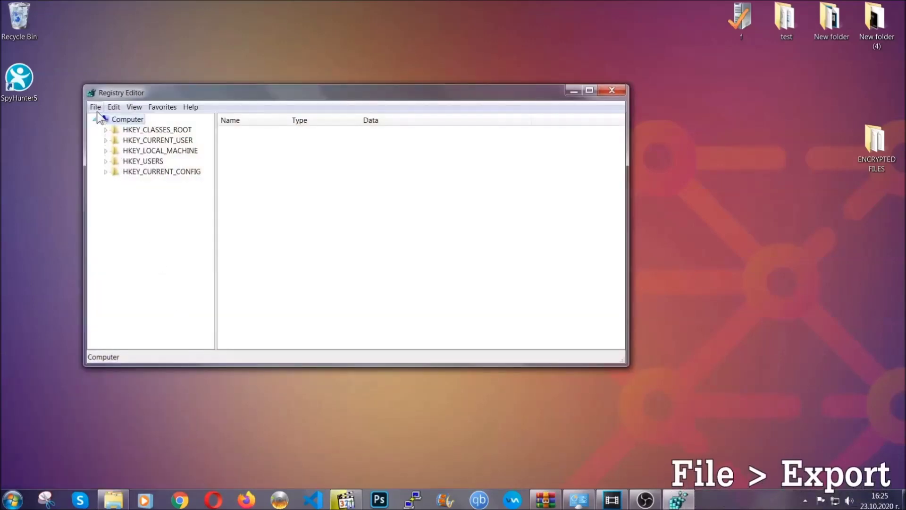
Export the whole registry through File > Export as BACKUP.reg on the Desktop.
{"action": "left_click", "coordinate": [95, 107]}
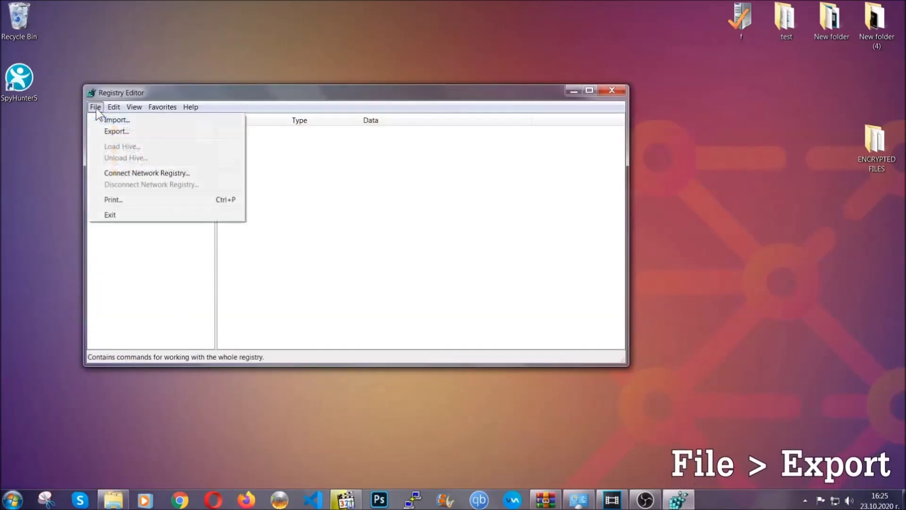
{"action": "left_click", "coordinate": [117, 131]}
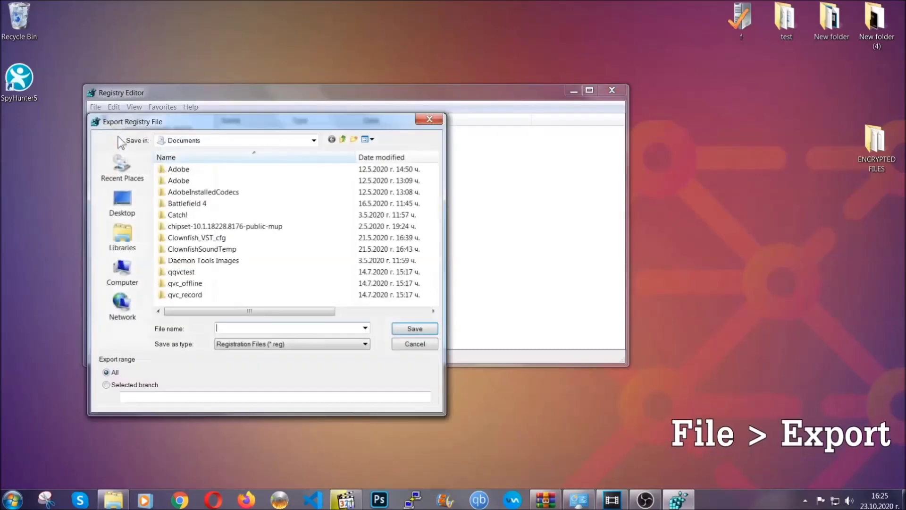
{"action": "left_click", "coordinate": [117, 199]}
{"action": "type", "text": "BACKUP"}
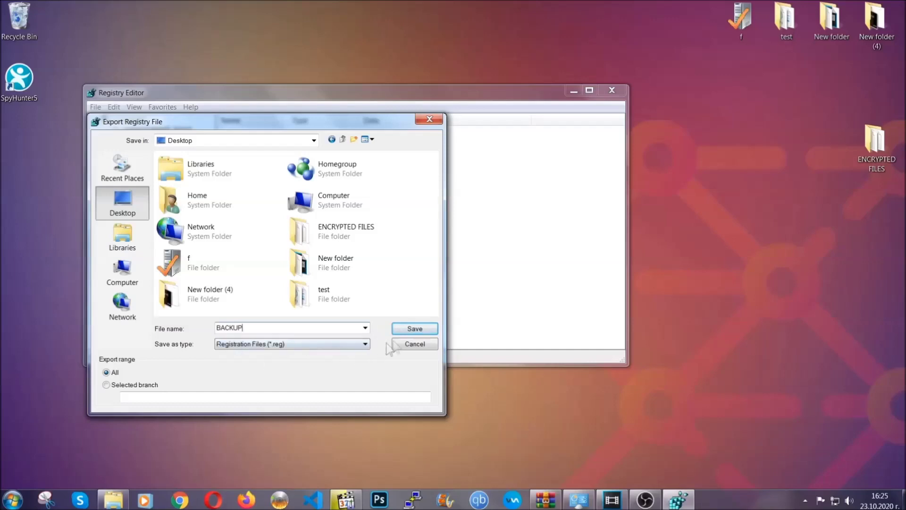
{"action": "left_click", "coordinate": [409, 330]}
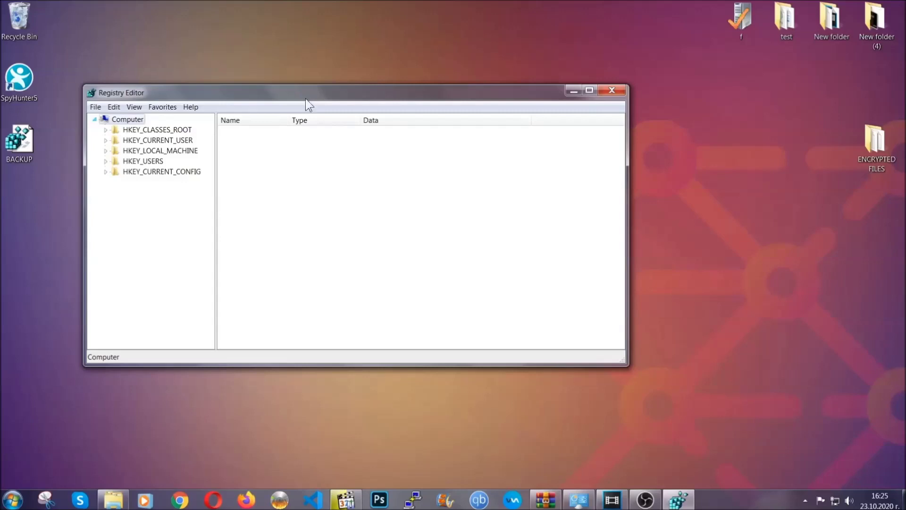
{"action": "left_click_drag", "start_coordinate": [305, 99], "coordinate": [395, 128]}
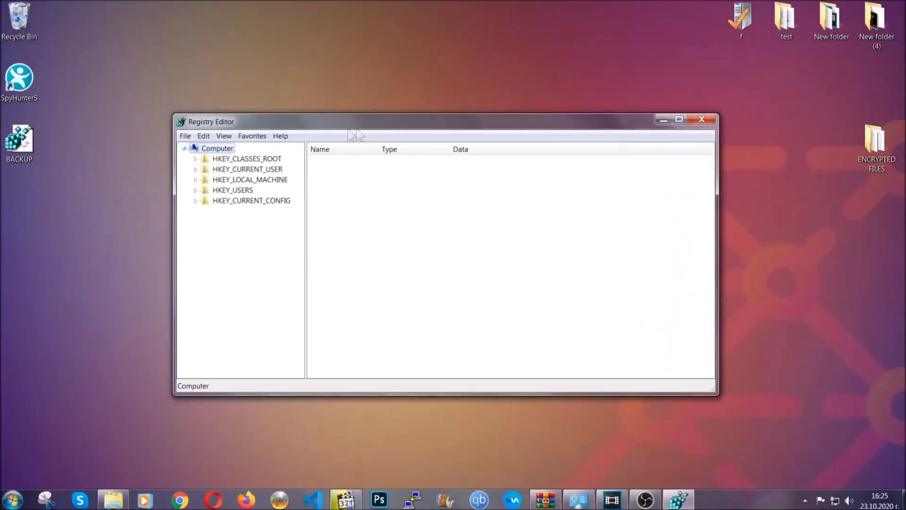
Search registry keys for 'RunOnce', landing on HKEY_CURRENT_USER\...\CurrentVersion\RunOnce.
{"action": "left_click", "coordinate": [186, 137]}
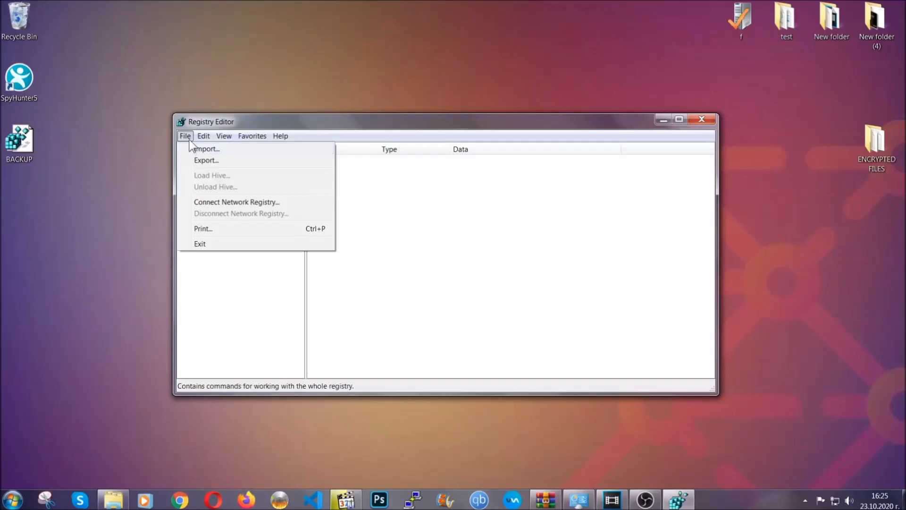
{"action": "left_click", "coordinate": [185, 136]}
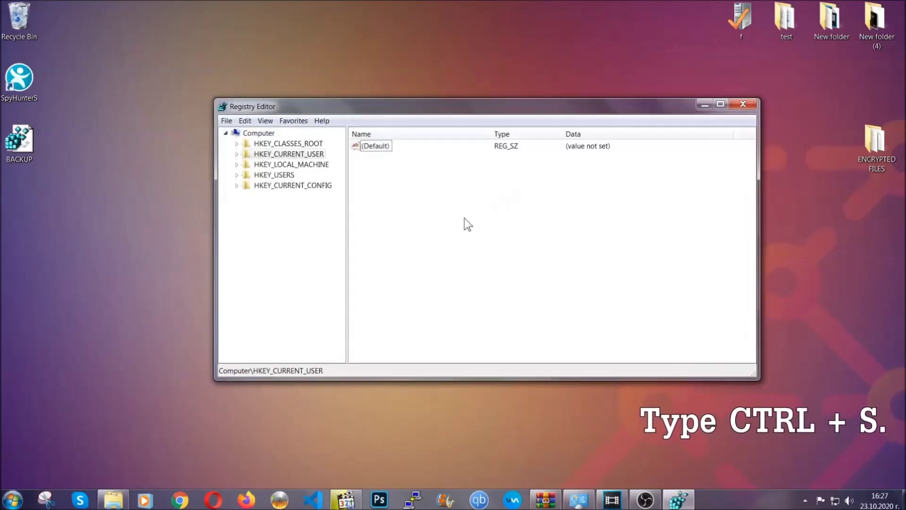
{"action": "key", "text": "ctrl+f"}
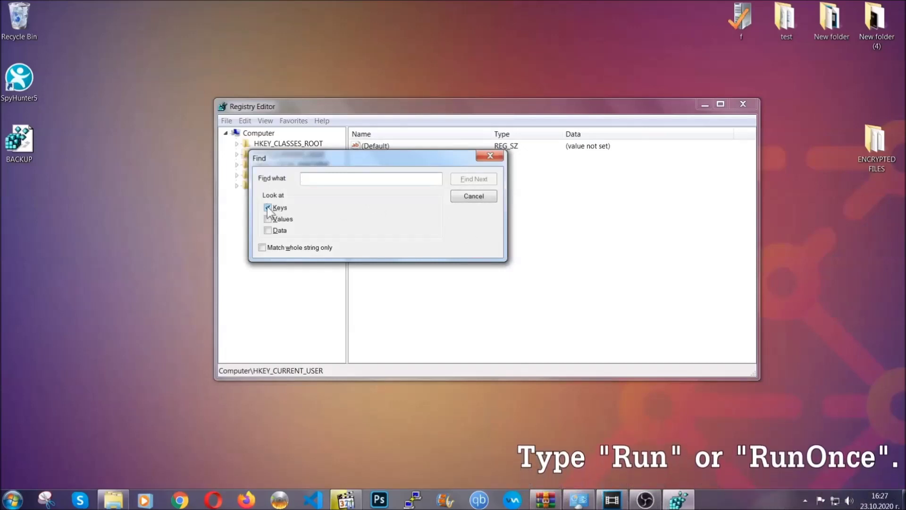
{"action": "type", "text": "R"}
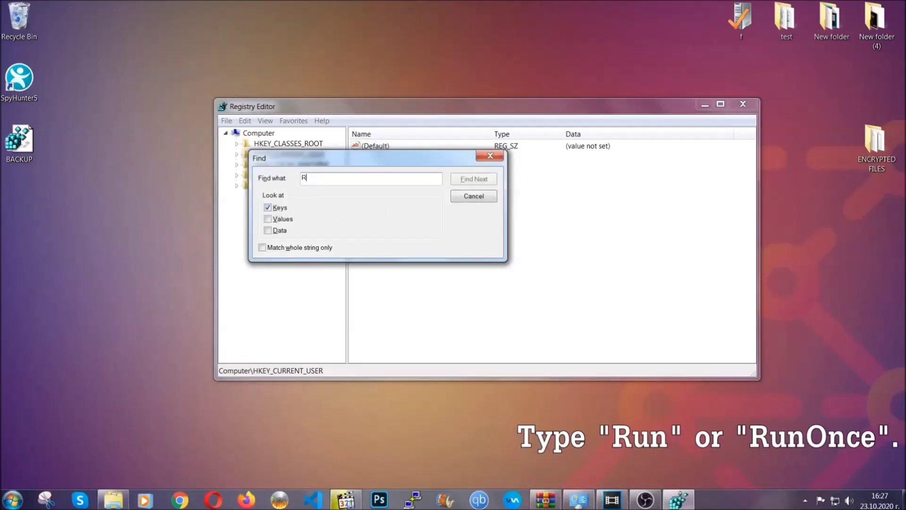
{"action": "type", "text": "unOnce"}
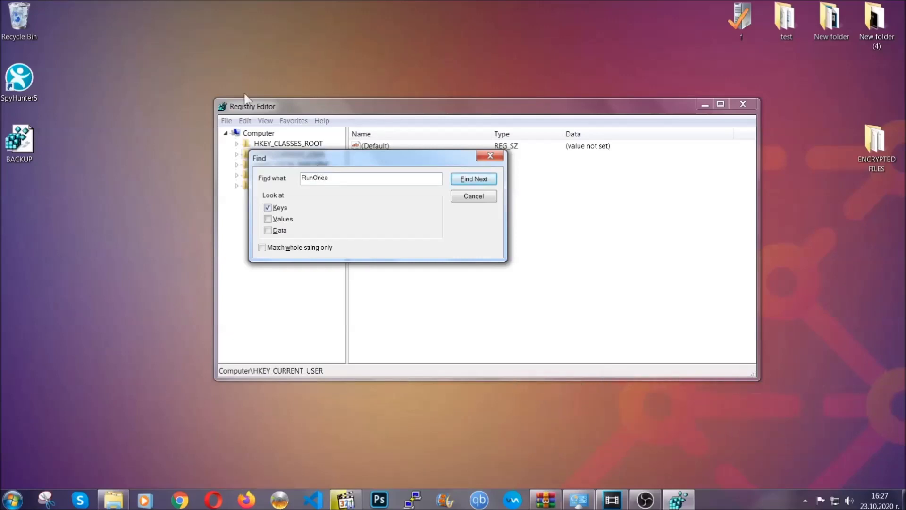
{"action": "left_click", "coordinate": [485, 180]}
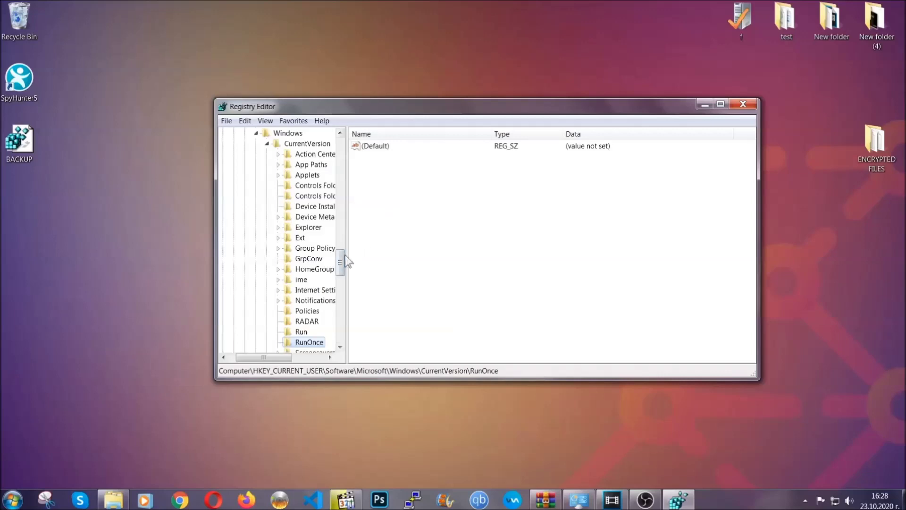
{"action": "left_click_drag", "start_coordinate": [340, 260], "coordinate": [340, 271]}
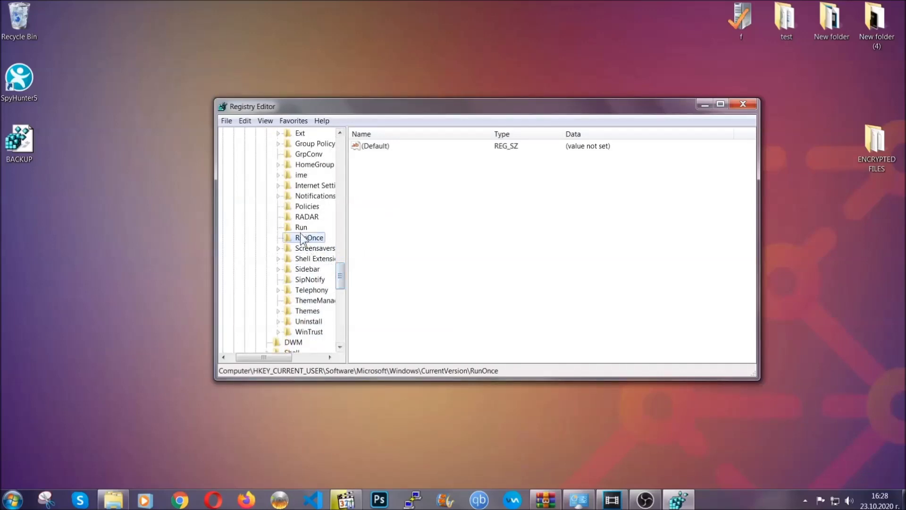
Delete THE VIRUS value from the Run key and close Registry Editor.
{"action": "left_click", "coordinate": [301, 227]}
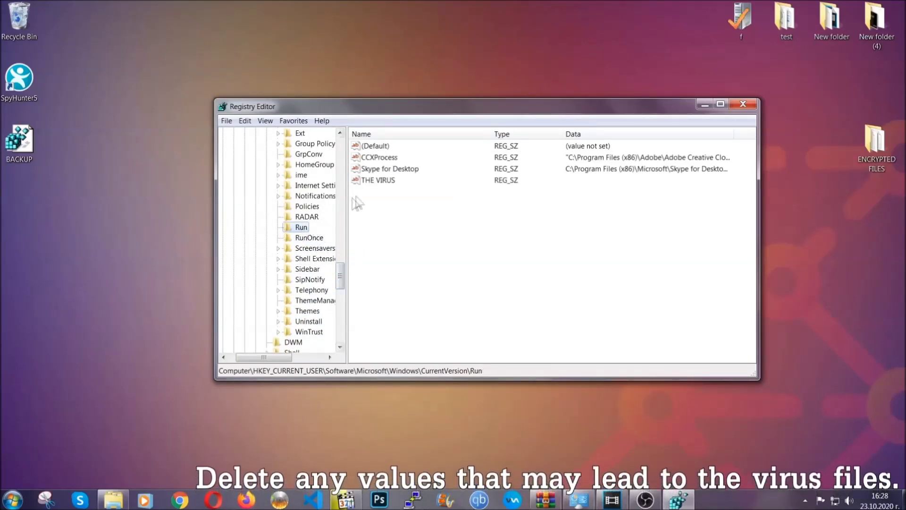
{"action": "left_click", "coordinate": [372, 181]}
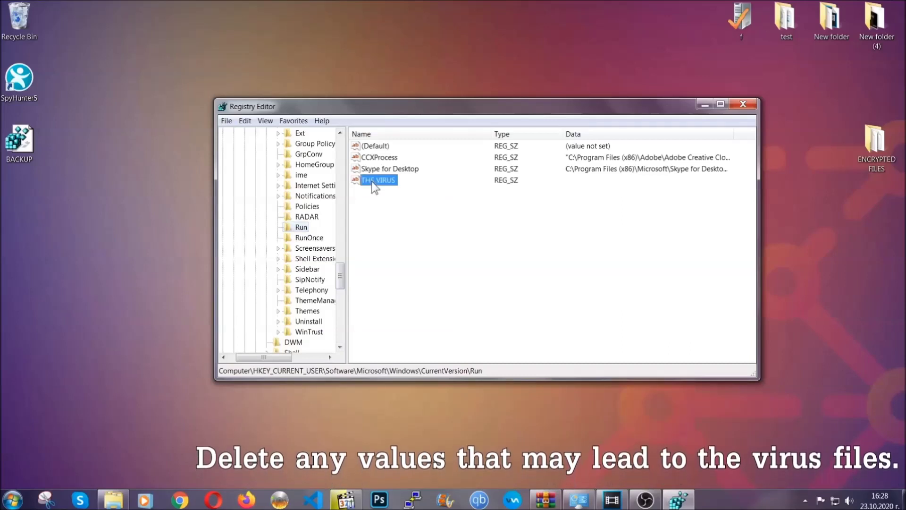
{"action": "right_click", "coordinate": [373, 184]}
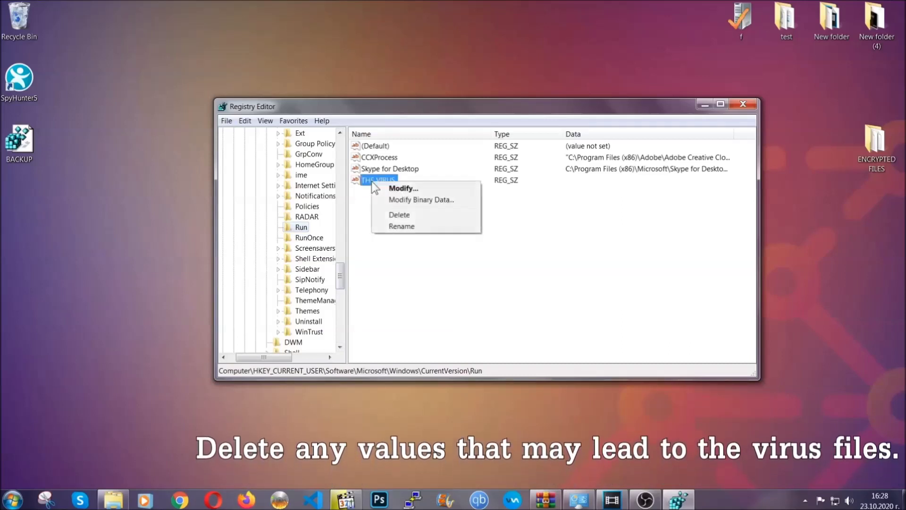
{"action": "left_click", "coordinate": [392, 215]}
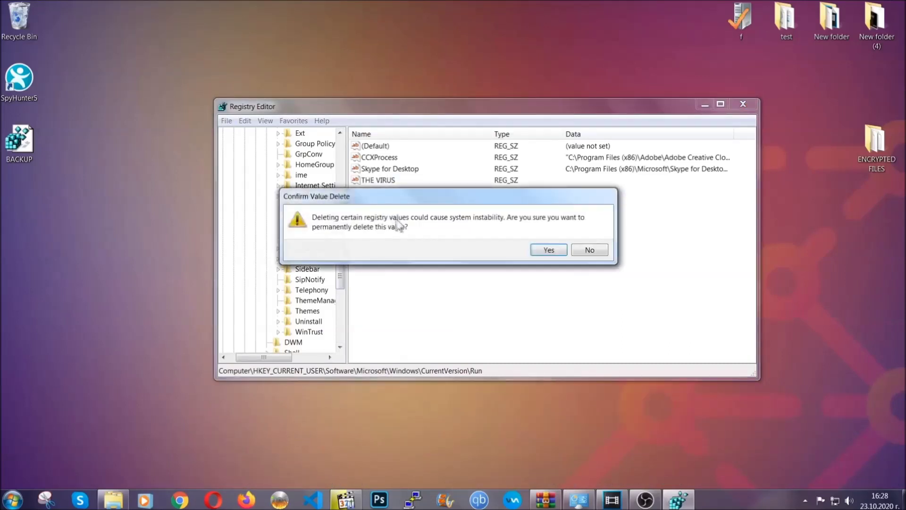
{"action": "left_click", "coordinate": [548, 251]}
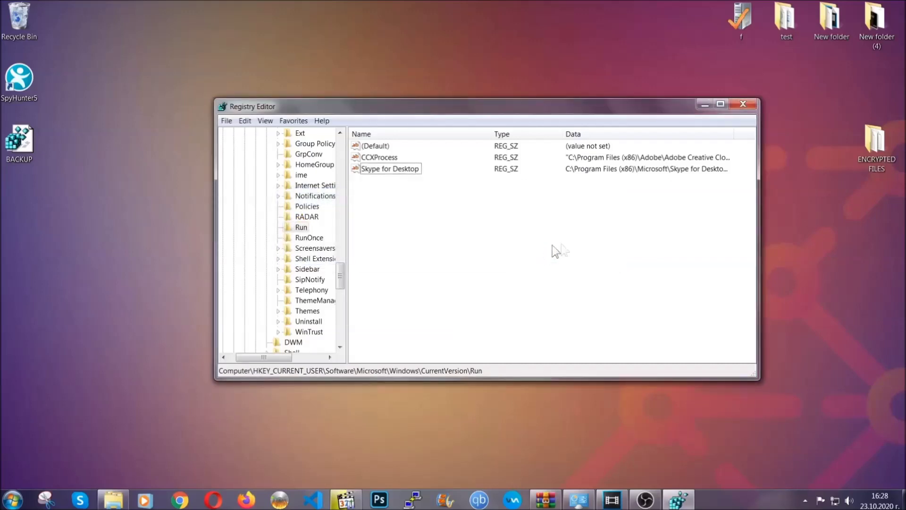
{"action": "left_click", "coordinate": [752, 102]}
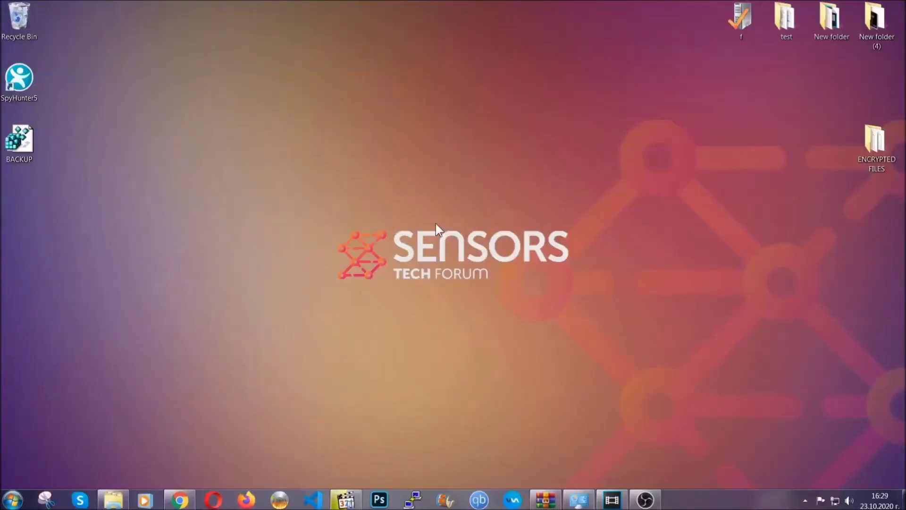
Return to the SensorsTechForum recovery article and expand Method 2, restoring via Windows Backup.
{"action": "left_click", "coordinate": [180, 503]}
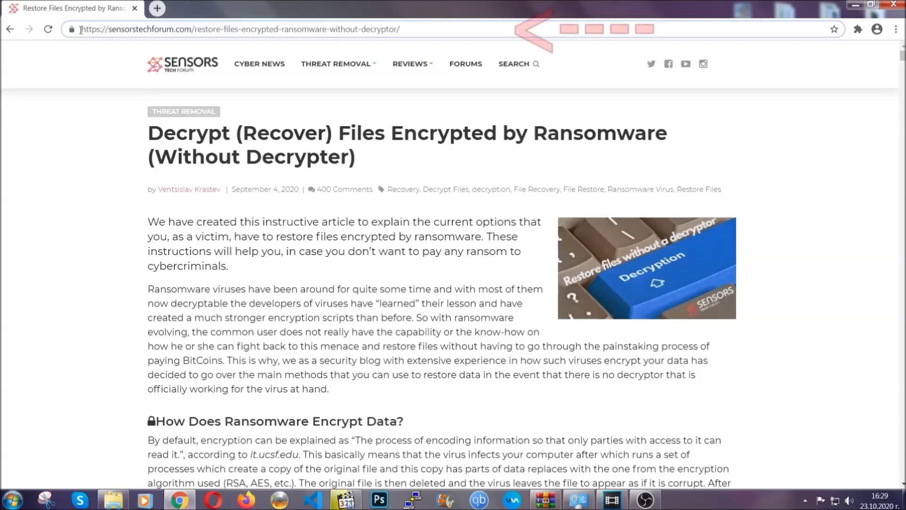
{"action": "left_click_drag", "start_coordinate": [82, 29], "coordinate": [409, 33]}
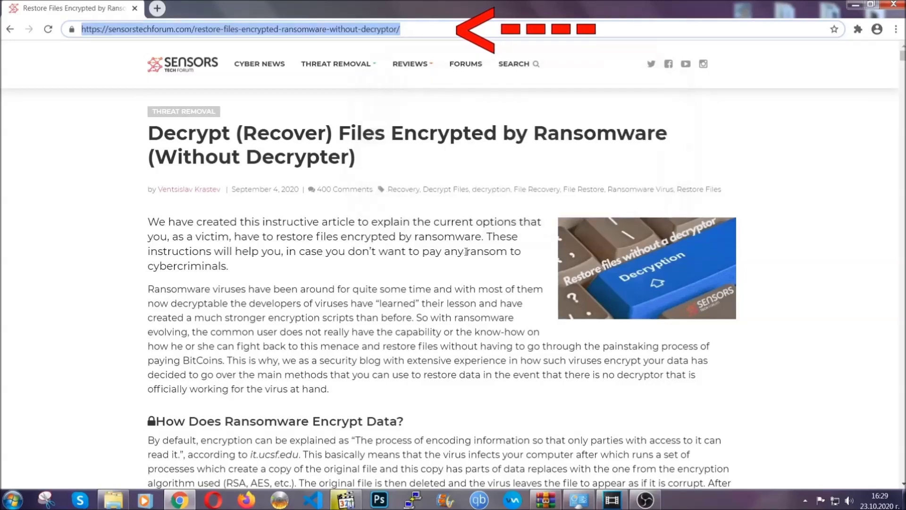
{"action": "scroll", "coordinate": [466, 257], "scroll_direction": "down", "scroll_amount": 5}
{"action": "scroll", "coordinate": [466, 257], "scroll_direction": "down", "scroll_amount": 2}
{"action": "scroll", "coordinate": [466, 257], "scroll_direction": "down", "scroll_amount": 2}
{"action": "scroll", "coordinate": [466, 257], "scroll_direction": "down", "scroll_amount": 2}
{"action": "scroll", "coordinate": [467, 258], "scroll_direction": "down", "scroll_amount": 1}
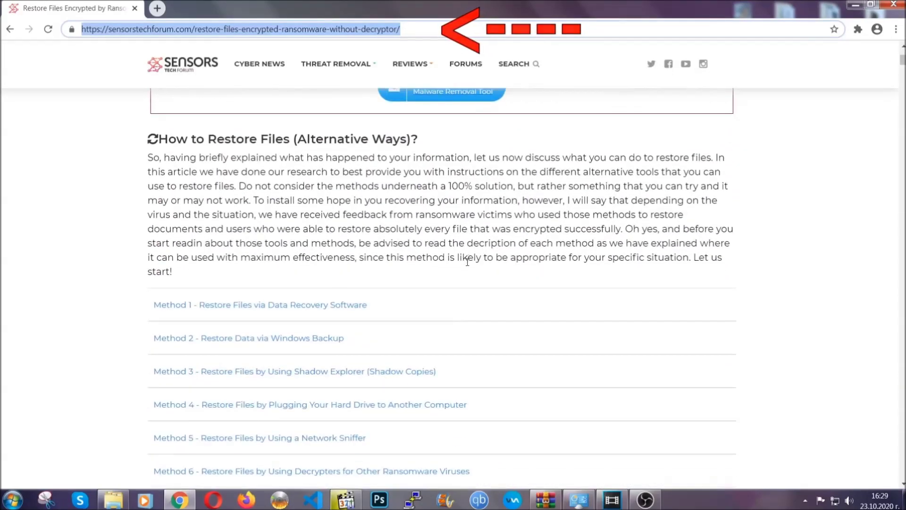
{"action": "scroll", "coordinate": [467, 260], "scroll_direction": "down", "scroll_amount": 2}
{"action": "scroll", "coordinate": [448, 262], "scroll_direction": "down", "scroll_amount": 1}
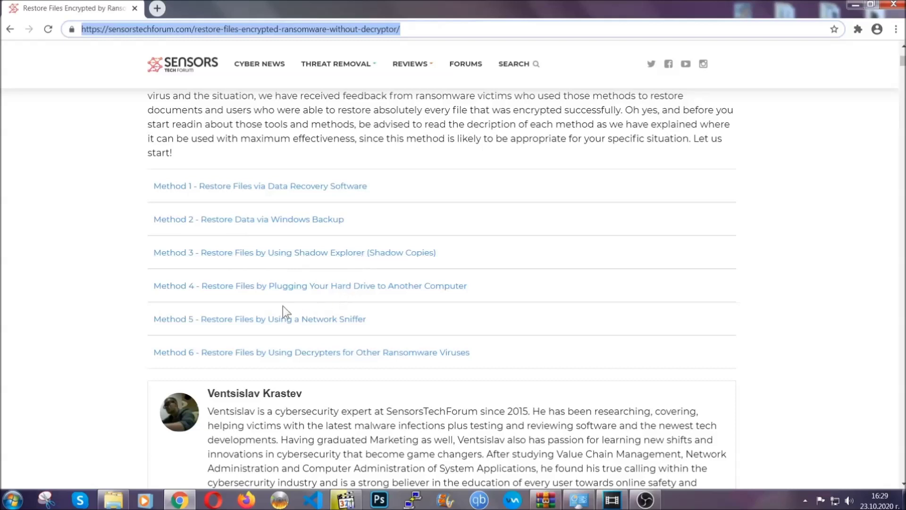
{"action": "left_click", "coordinate": [282, 219]}
Read Method 2's Windows Backup details and expand its Step1.
{"action": "left_click_drag", "start_coordinate": [262, 285], "coordinate": [318, 353]}
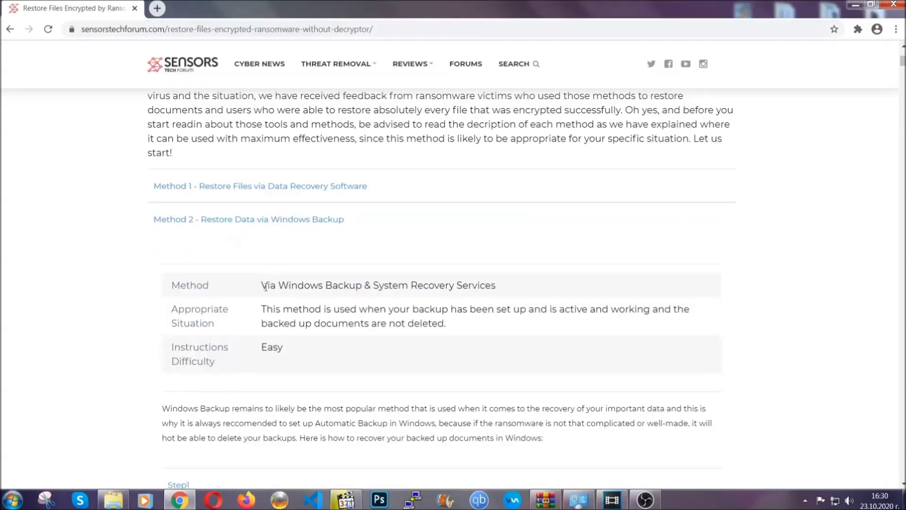
{"action": "left_click", "coordinate": [323, 352]}
{"action": "scroll", "coordinate": [324, 352], "scroll_direction": "down", "scroll_amount": 4}
{"action": "scroll", "coordinate": [324, 352], "scroll_direction": "down", "scroll_amount": 1}
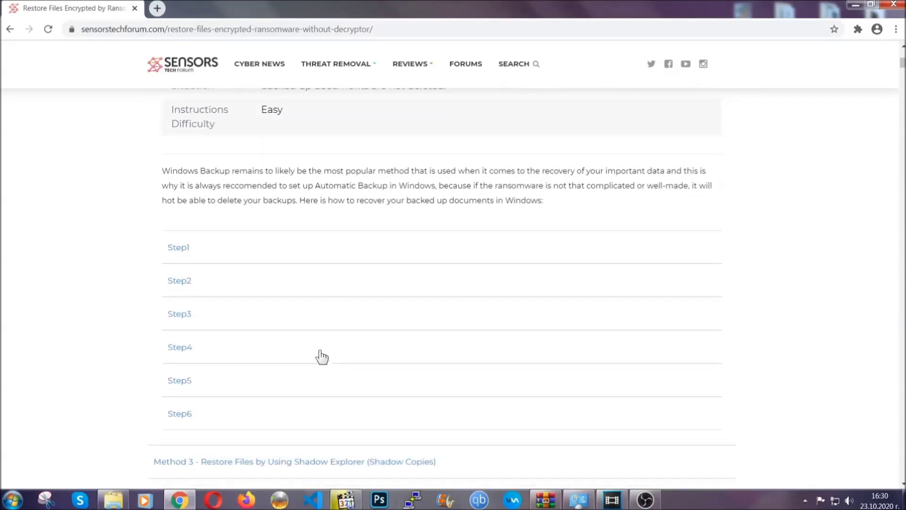
{"action": "left_click", "coordinate": [188, 248]}
Expand Step2 and Step3 and read down through the Backup settings instructions.
{"action": "scroll", "coordinate": [424, 293], "scroll_direction": "down", "scroll_amount": 3}
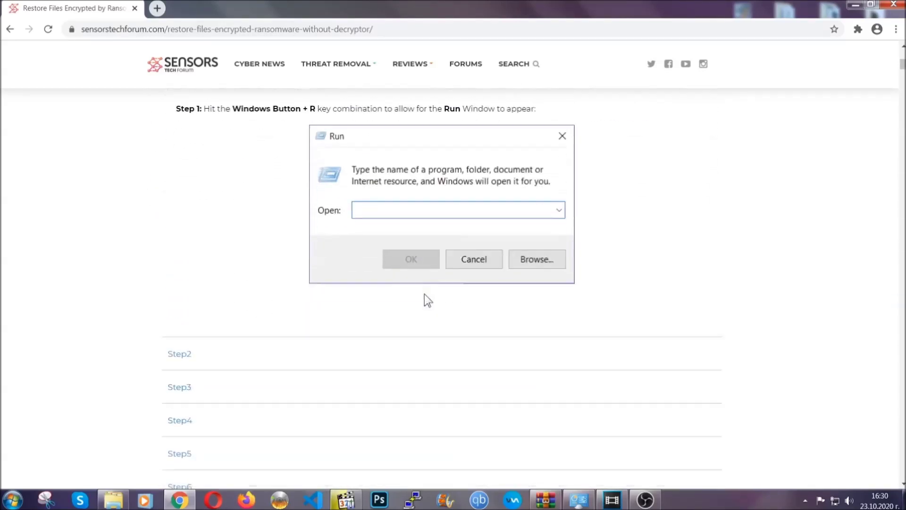
{"action": "scroll", "coordinate": [424, 293], "scroll_direction": "down", "scroll_amount": 1}
{"action": "left_click", "coordinate": [211, 293]}
{"action": "scroll", "coordinate": [378, 300], "scroll_direction": "down", "scroll_amount": 3}
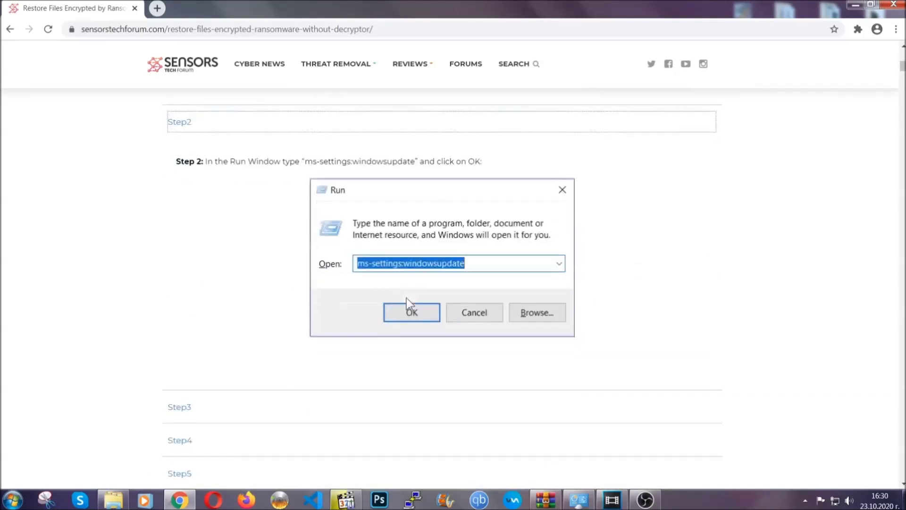
{"action": "scroll", "coordinate": [406, 298], "scroll_direction": "down", "scroll_amount": 1}
{"action": "left_click", "coordinate": [267, 344]}
{"action": "scroll", "coordinate": [402, 324], "scroll_direction": "down", "scroll_amount": 3}
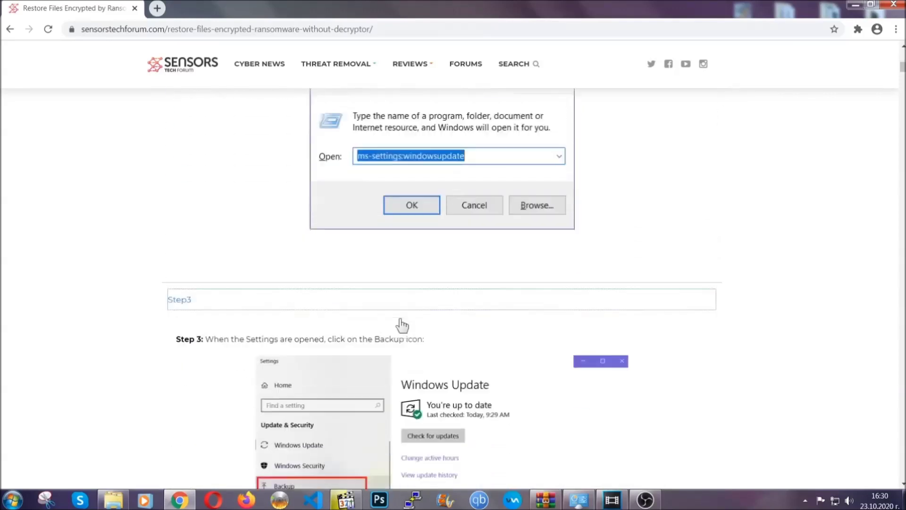
{"action": "scroll", "coordinate": [401, 320], "scroll_direction": "down", "scroll_amount": 2}
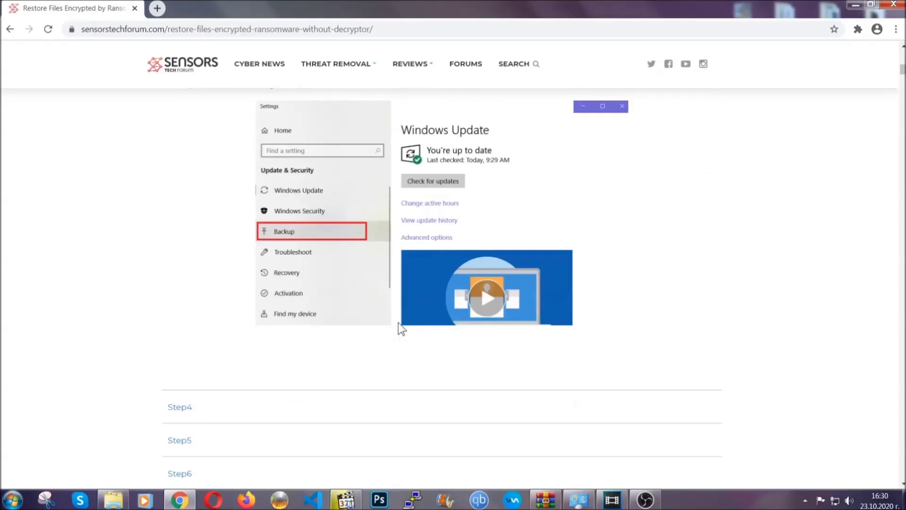
{"action": "scroll", "coordinate": [398, 321], "scroll_direction": "down", "scroll_amount": 2}
{"action": "scroll", "coordinate": [397, 324], "scroll_direction": "down", "scroll_amount": 1}
{"action": "scroll", "coordinate": [398, 324], "scroll_direction": "down", "scroll_amount": 3}
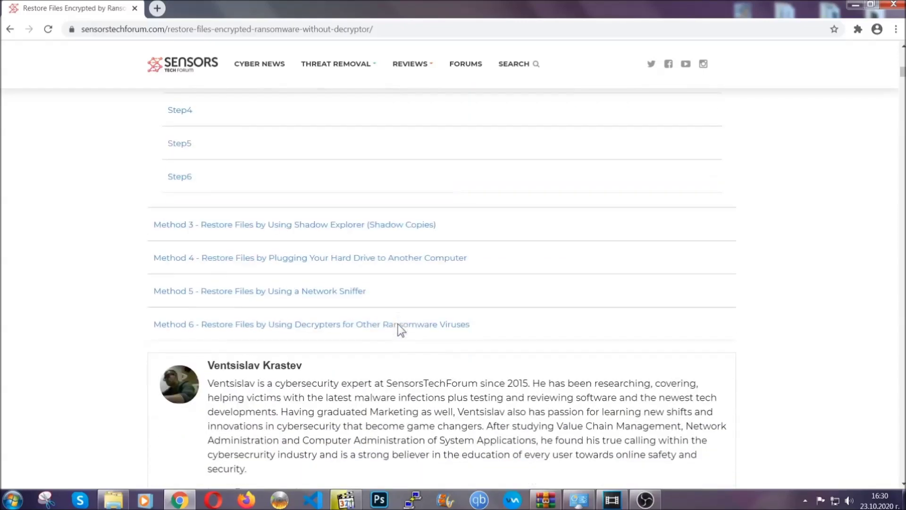
{"action": "scroll", "coordinate": [397, 325], "scroll_direction": "down", "scroll_amount": 3}
Return to the top of the article and minimize Chrome to reveal the desktop.
{"action": "scroll", "coordinate": [398, 324], "scroll_direction": "up", "scroll_amount": 5}
{"action": "scroll", "coordinate": [398, 323], "scroll_direction": "up", "scroll_amount": 10}
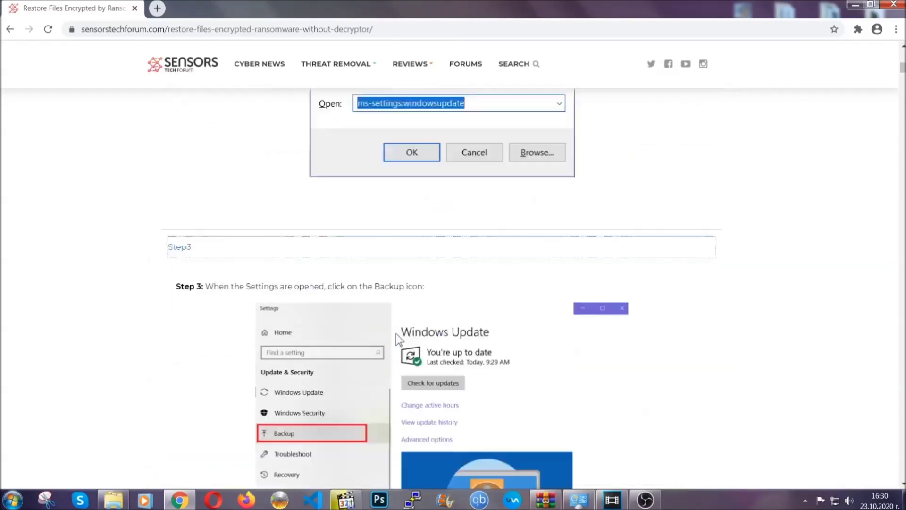
{"action": "scroll", "coordinate": [395, 333], "scroll_direction": "up", "scroll_amount": 5}
{"action": "scroll", "coordinate": [395, 337], "scroll_direction": "up", "scroll_amount": 10}
{"action": "scroll", "coordinate": [396, 338], "scroll_direction": "up", "scroll_amount": 5}
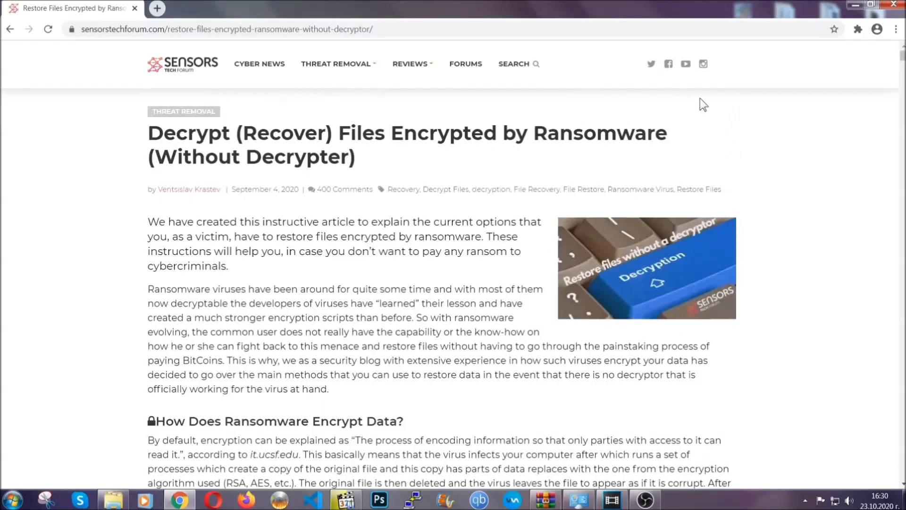
{"action": "left_click", "coordinate": [854, 4]}
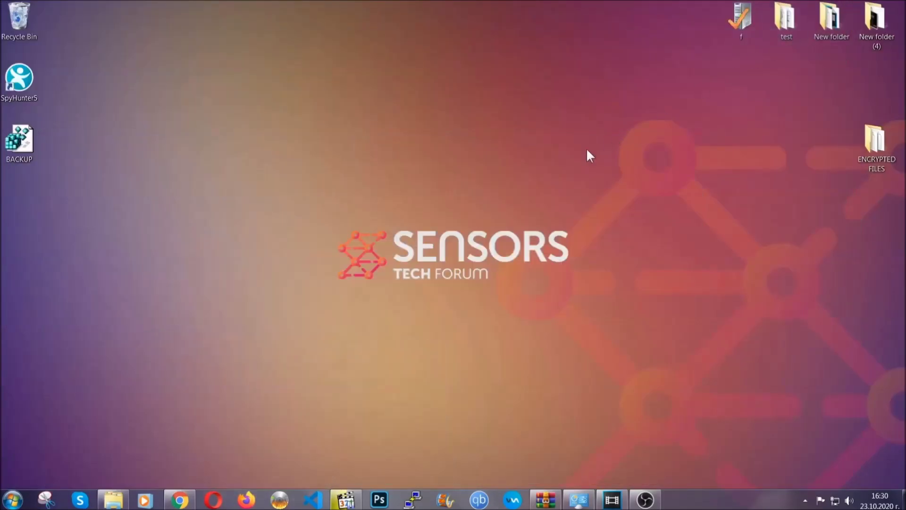